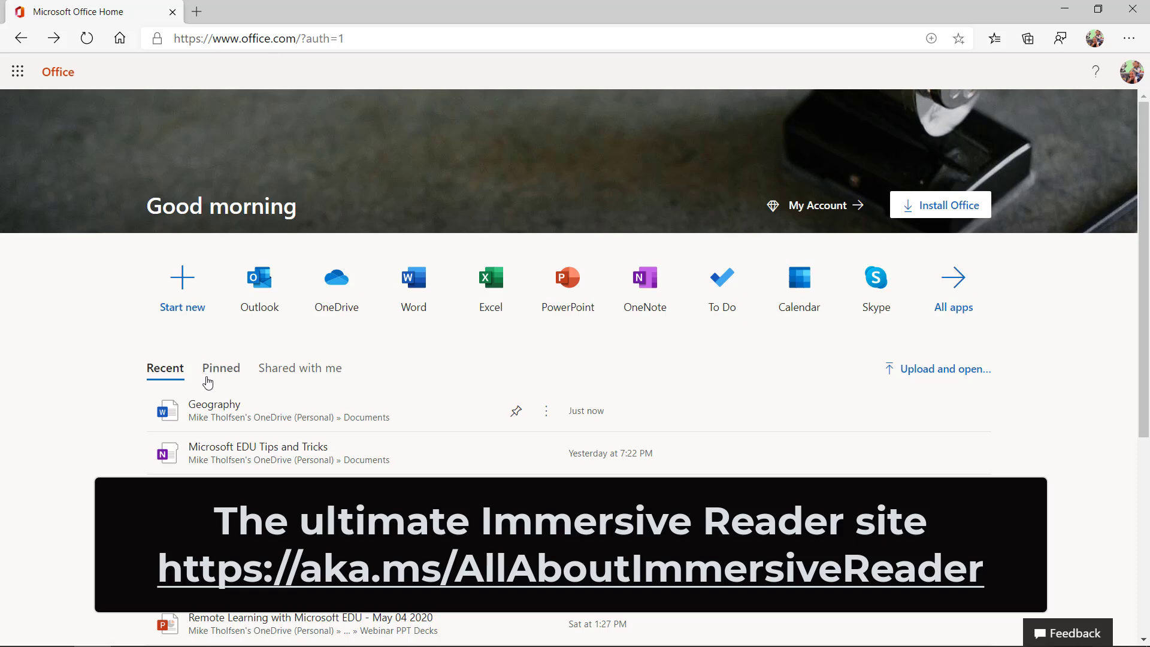
# - Open the Geography document from the Recent files list on office.com
pyautogui.click(215, 411)
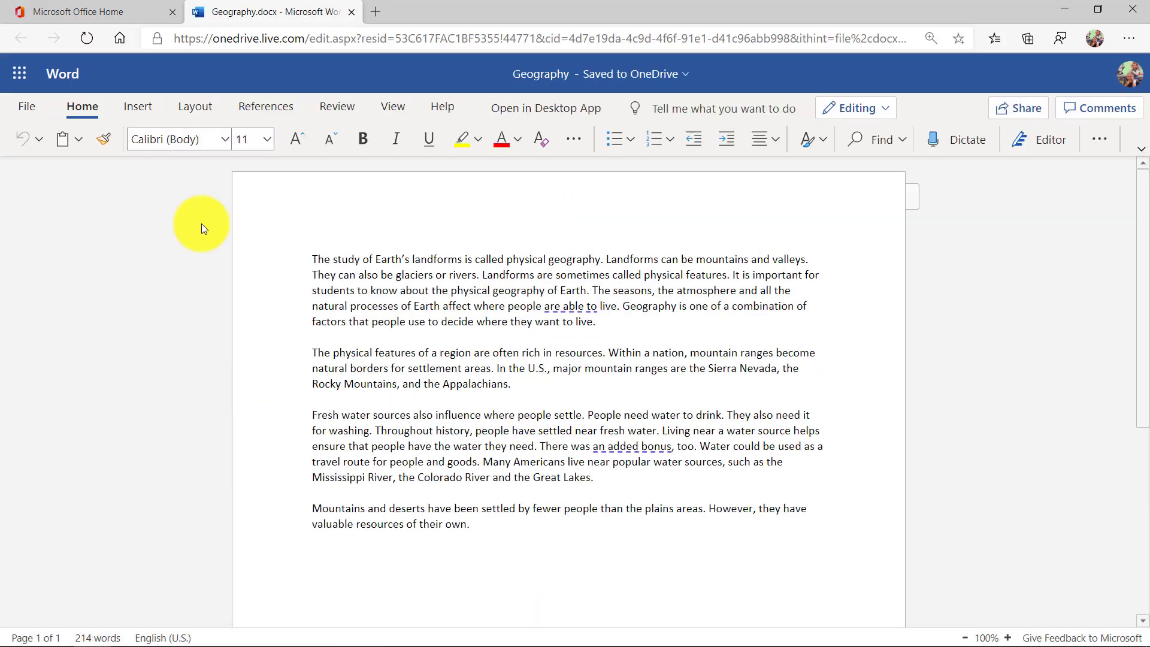
# - Launch Immersive Reader for the Geography document from the View tab
pyautogui.click(397, 109)
pyautogui.click(193, 143)
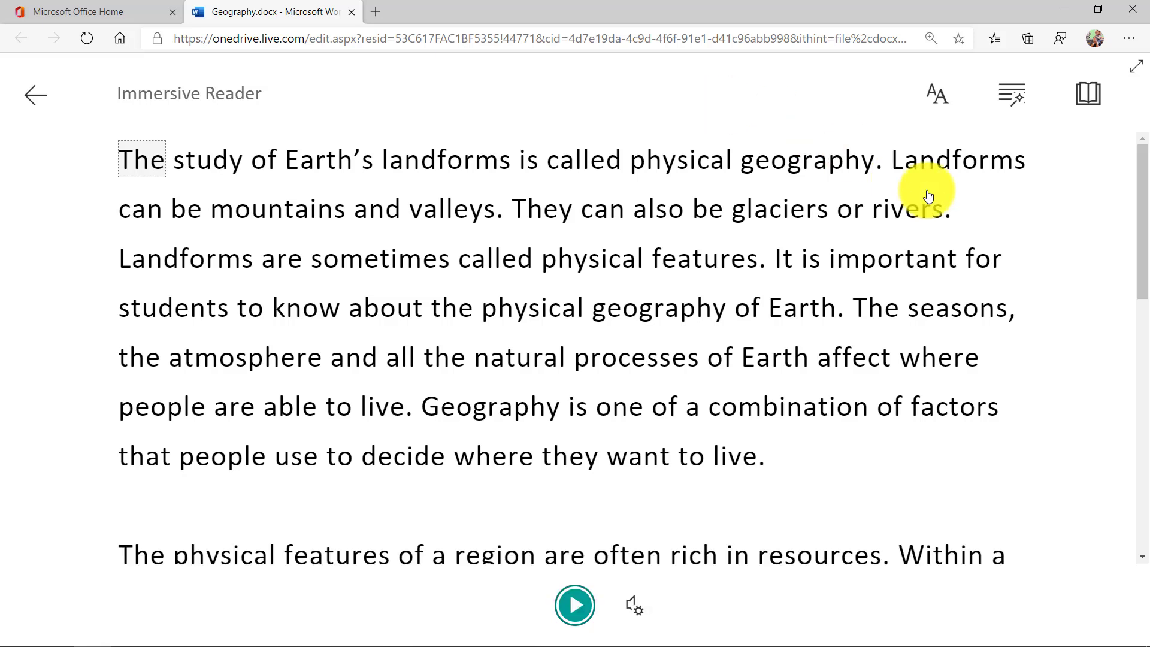
# - Go full screen, play then pause read-aloud, and open then close Voice Settings unchanged
pyautogui.click(1138, 72)
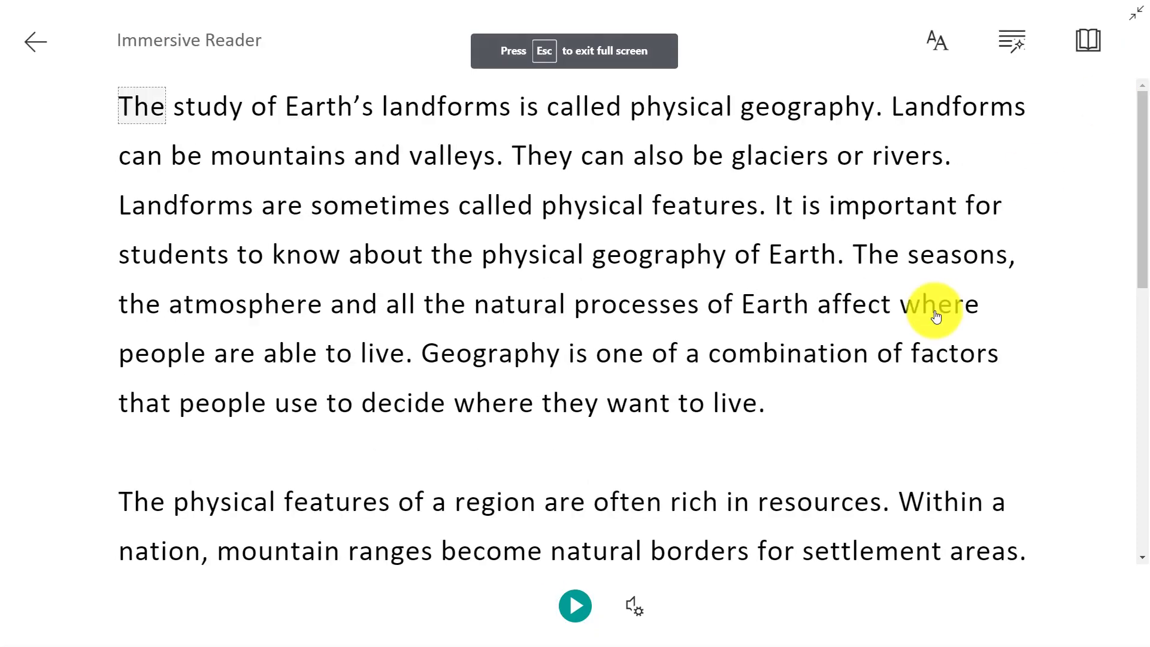
pyautogui.click(575, 608)
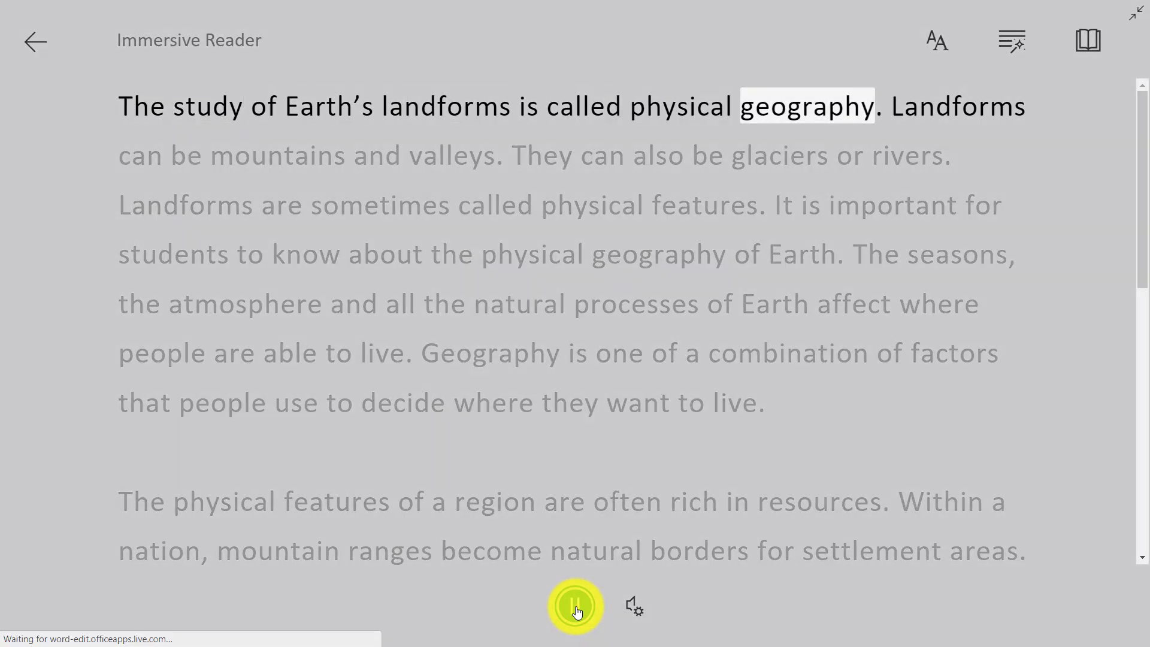
pyautogui.click(576, 610)
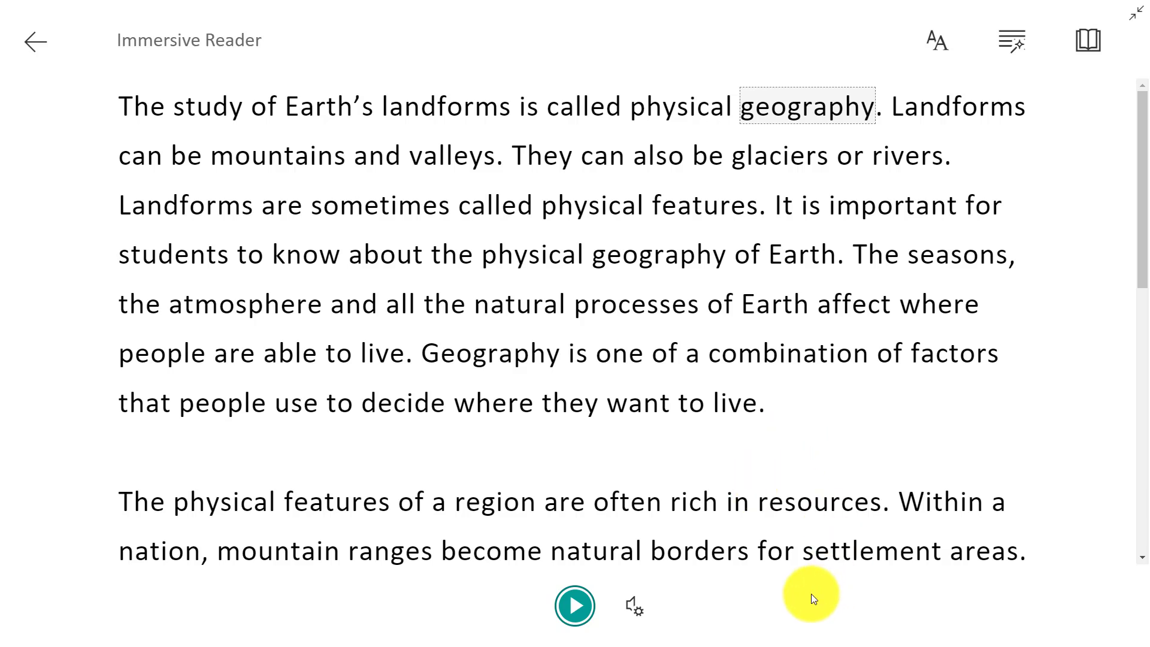
pyautogui.click(634, 607)
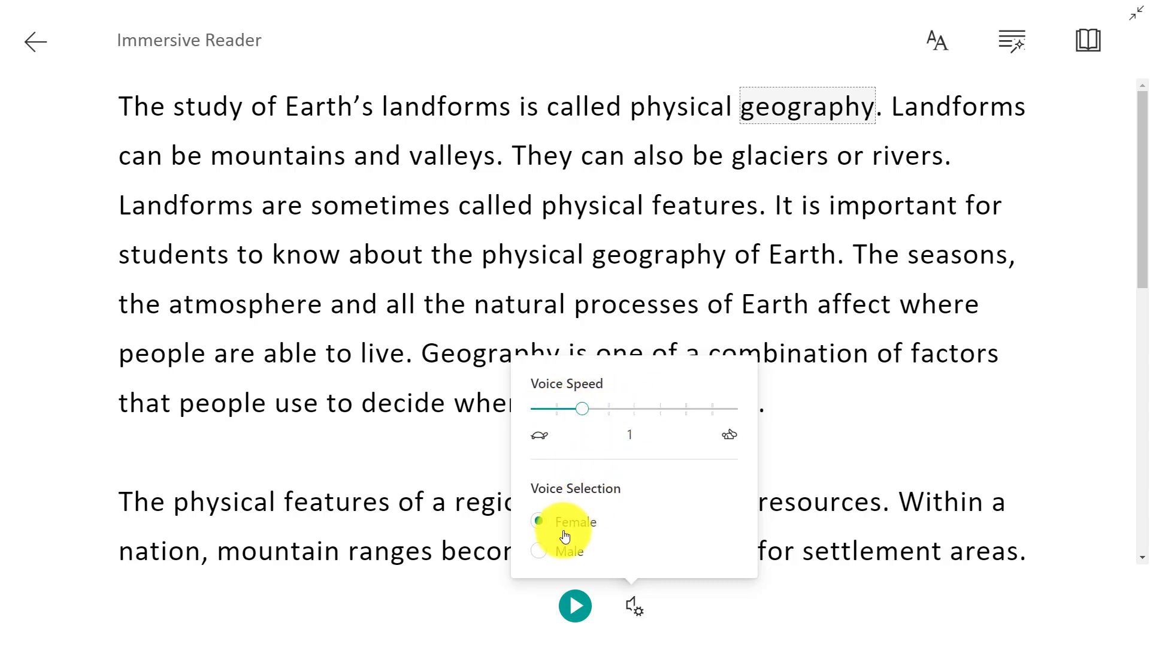
pyautogui.click(860, 423)
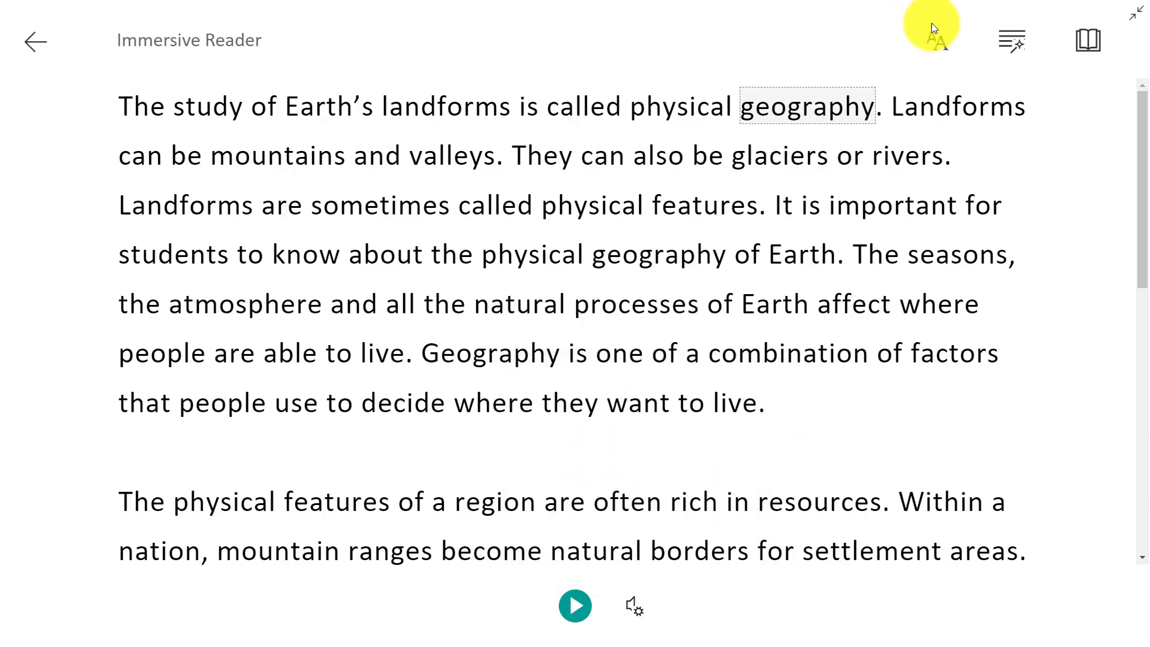
# - Turn on Increase Spacing in Text Preferences
pyautogui.click(939, 41)
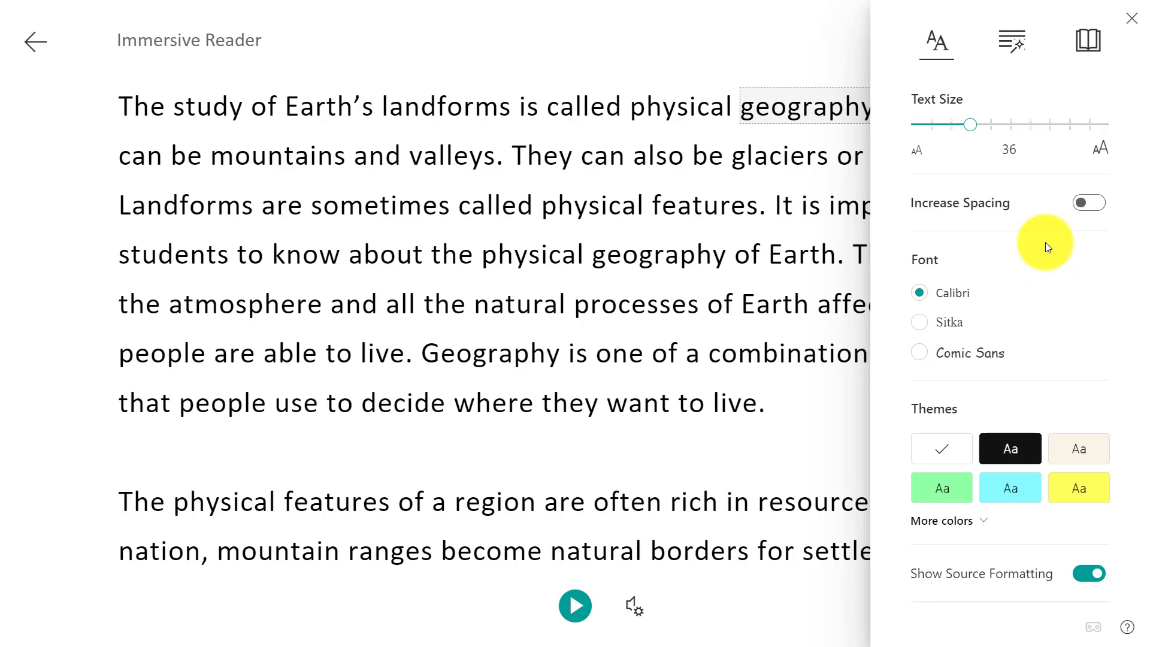
pyautogui.click(1090, 204)
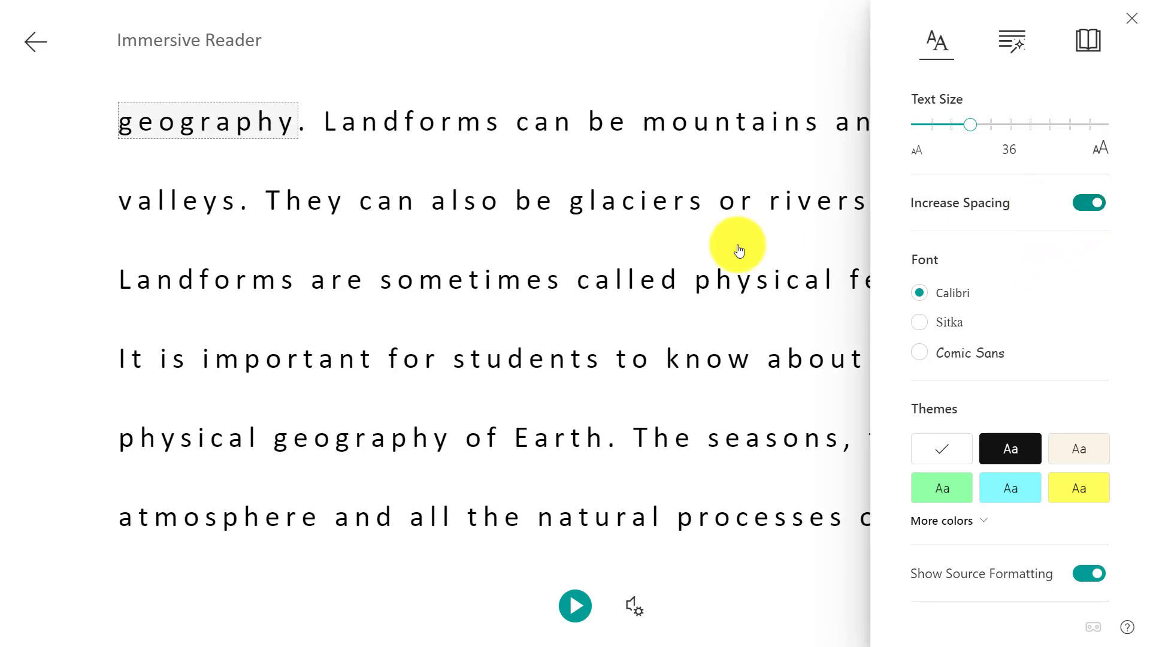
pyautogui.scroll(1, 572, 278)
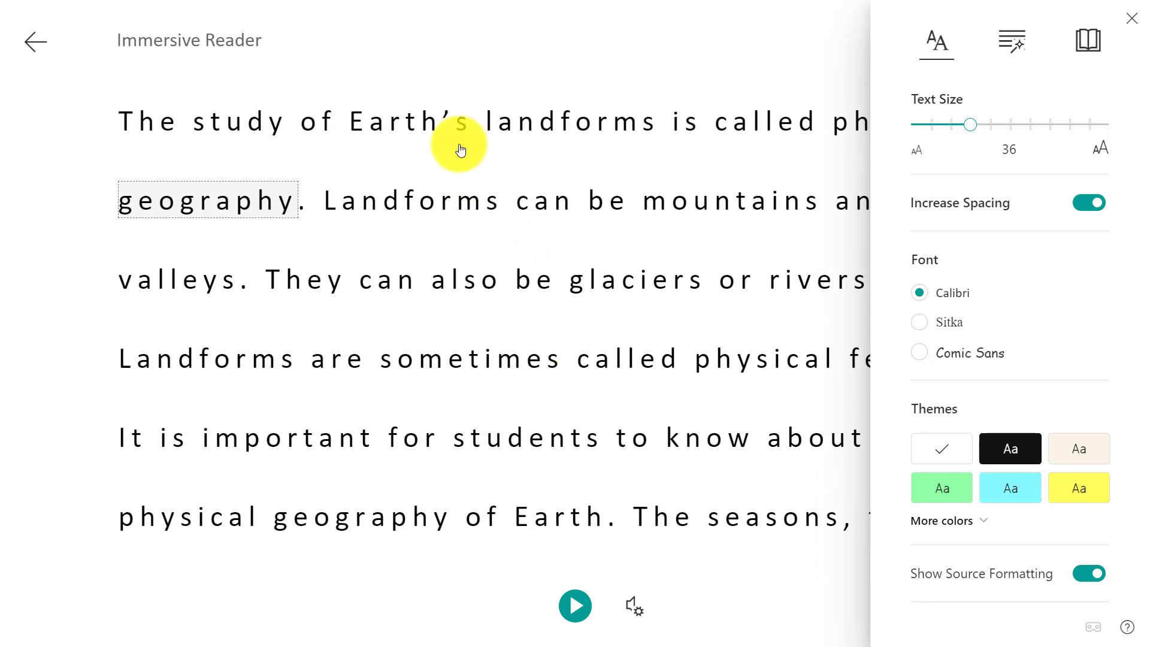
# - Try the yellow, blue, lavender and rose themes, then settle on the Dark theme
pyautogui.click(1012, 457)
pyautogui.click(1080, 488)
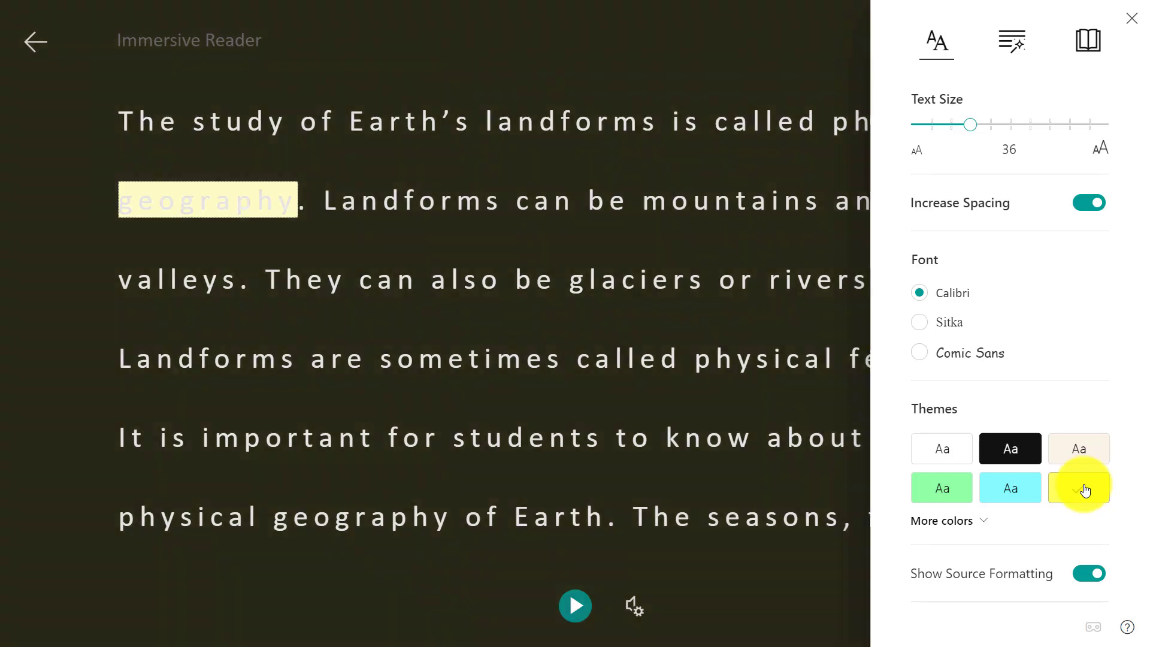
pyautogui.click(1007, 494)
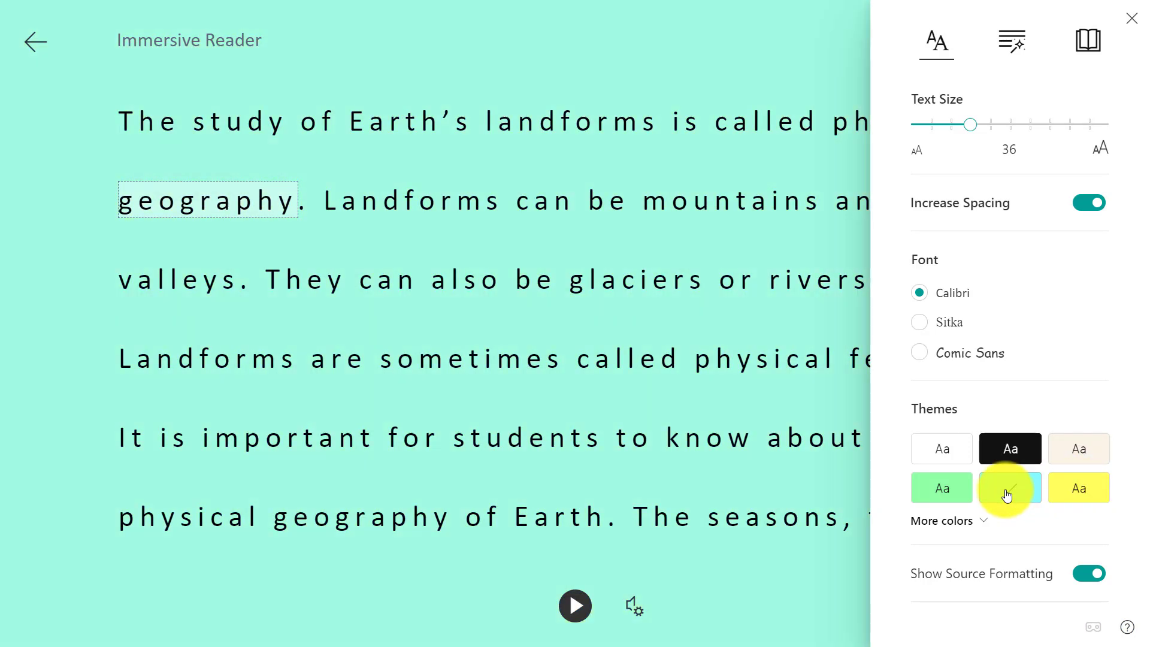
pyautogui.click(953, 523)
pyautogui.scroll(-2, 993, 501)
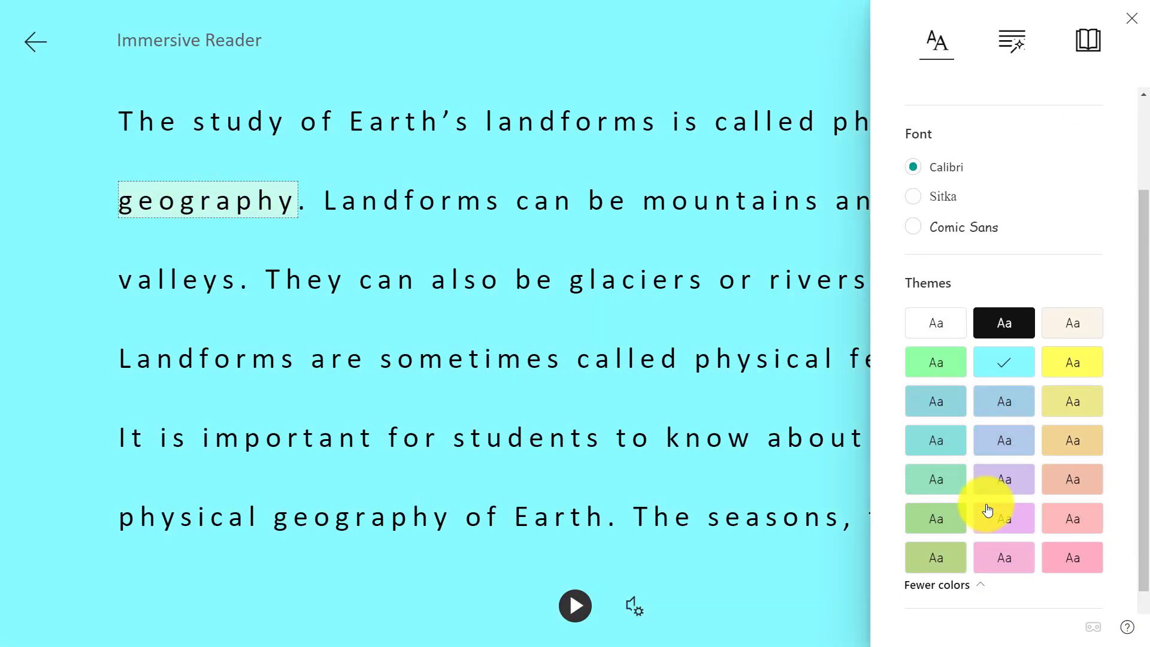
pyautogui.click(1001, 479)
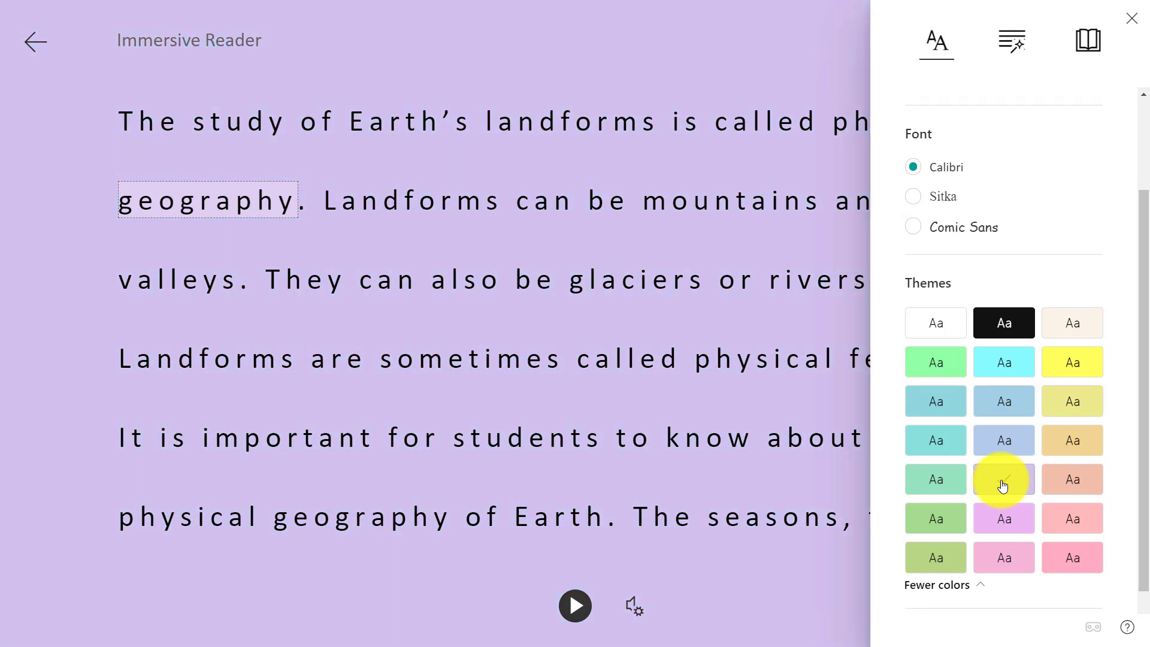
pyautogui.click(1069, 519)
pyautogui.click(1003, 321)
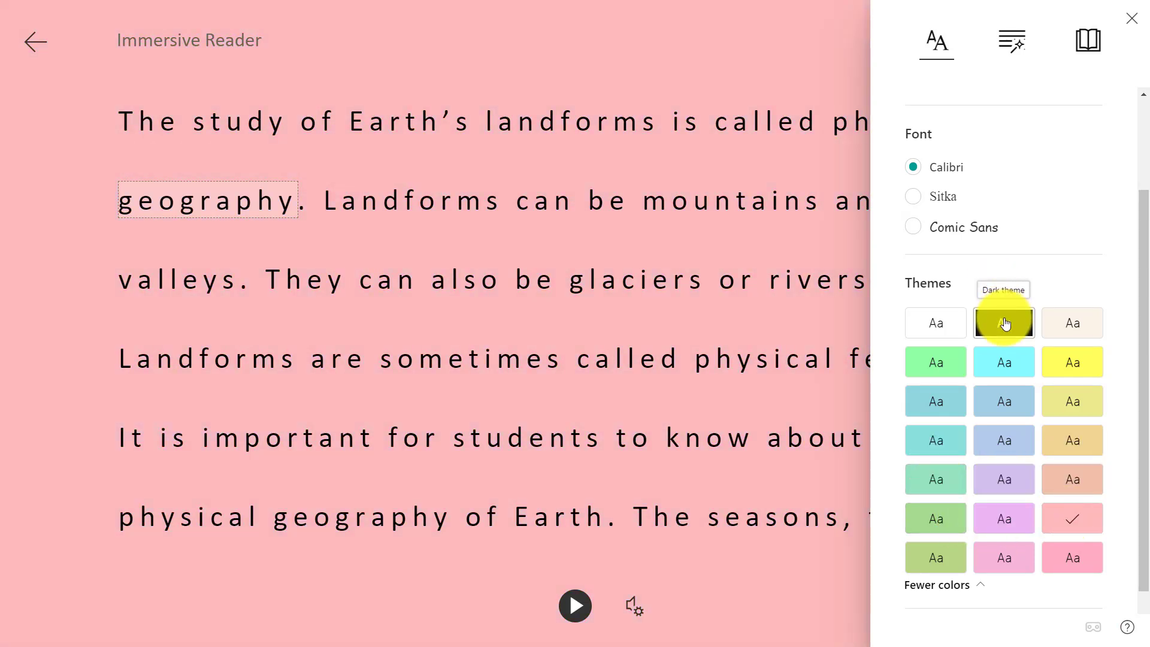
pyautogui.scroll(2, 1036, 276)
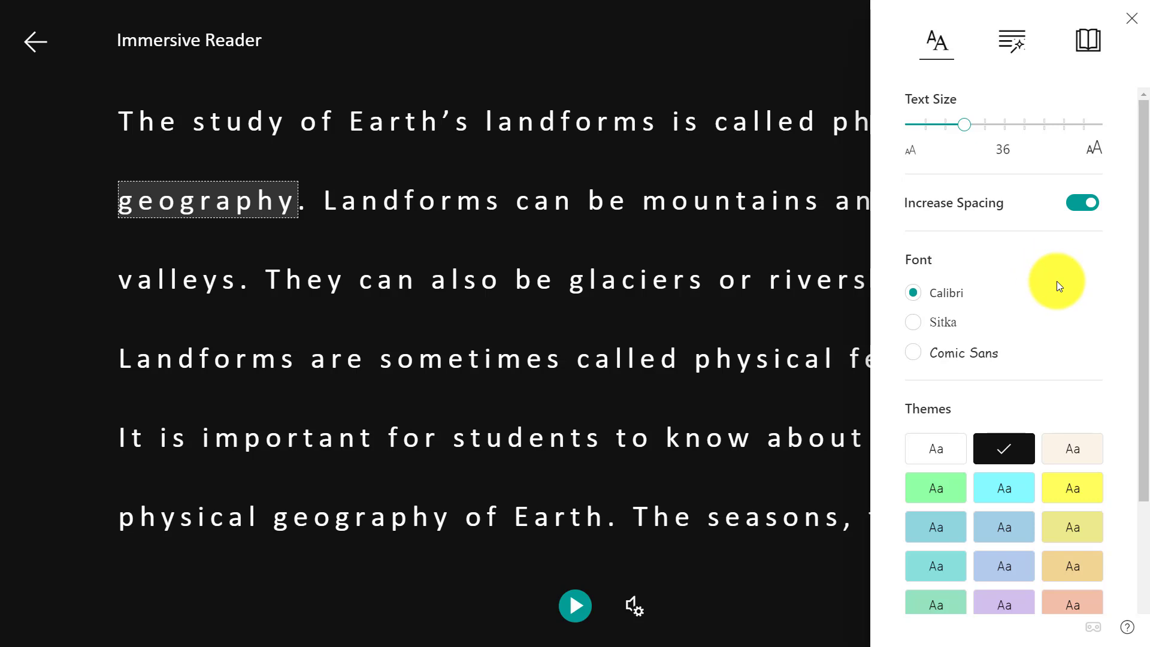
# - Set the font to Comic Sans, enlarge the text, then bring the size back to 36
pyautogui.press('Down')
pyautogui.press('Down')
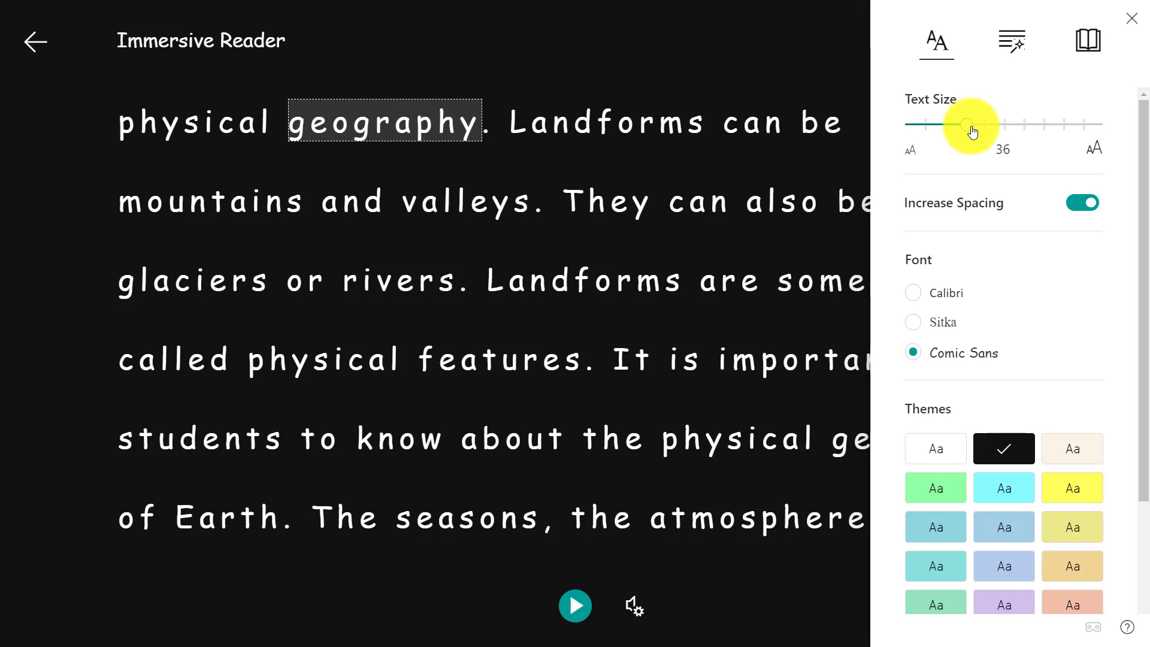
pyautogui.moveTo(973, 127); pyautogui.dragTo(1112, 128)
pyautogui.click(772, 43)
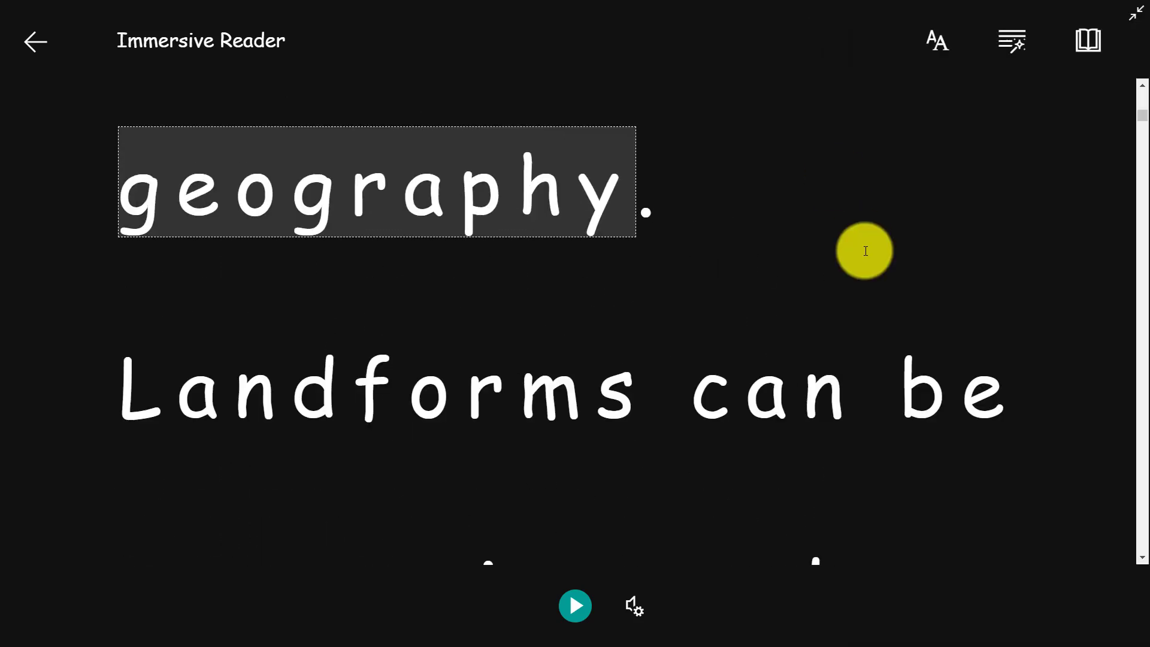
pyautogui.scroll(-5, 864, 251)
pyautogui.scroll(-1, 943, 274)
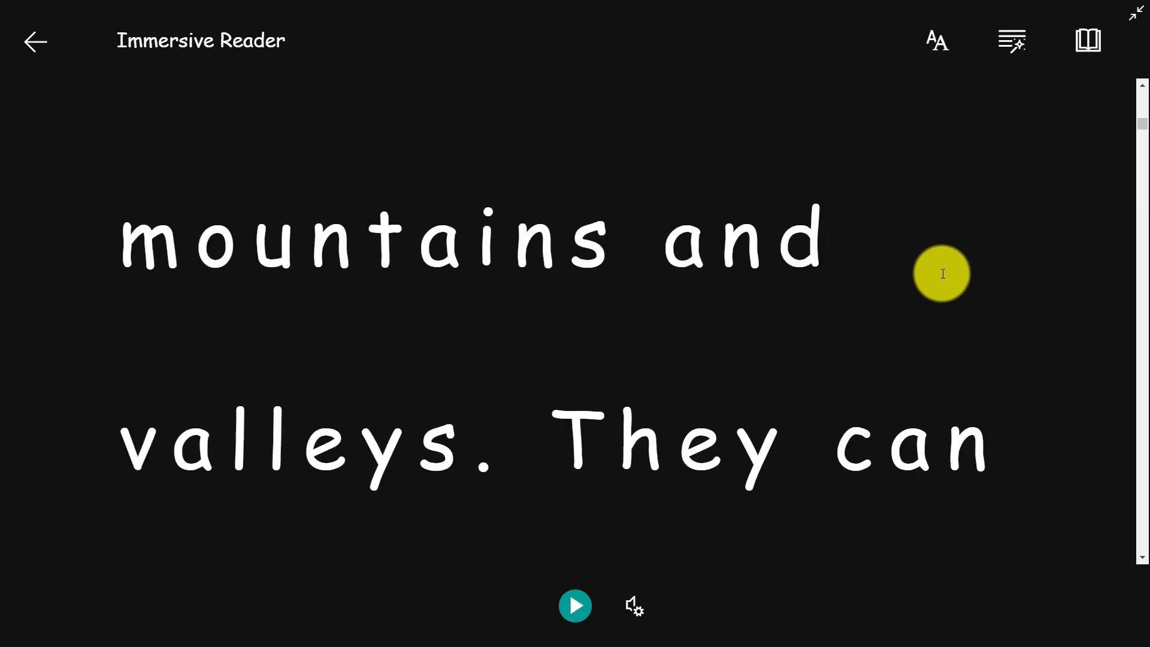
pyautogui.scroll(5, 955, 180)
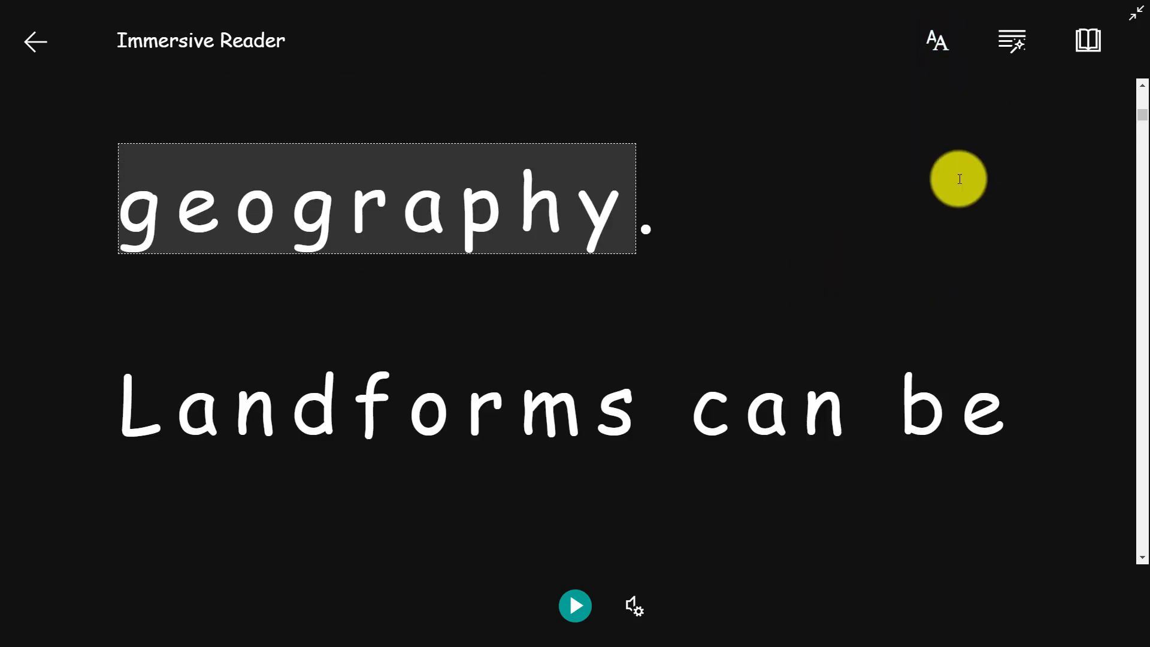
pyautogui.click(945, 55)
pyautogui.moveTo(1101, 126); pyautogui.dragTo(971, 141)
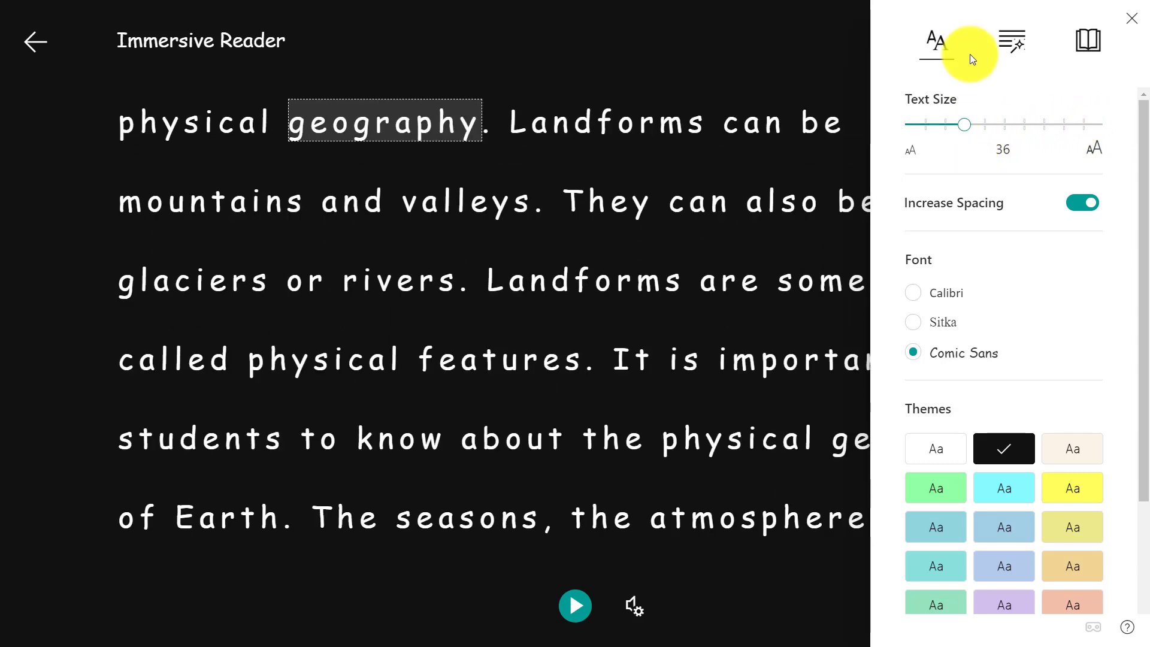
# - In Grammar Options, turn on syllables and colour nouns, verbs, adjectives and adverbs
pyautogui.click(1017, 48)
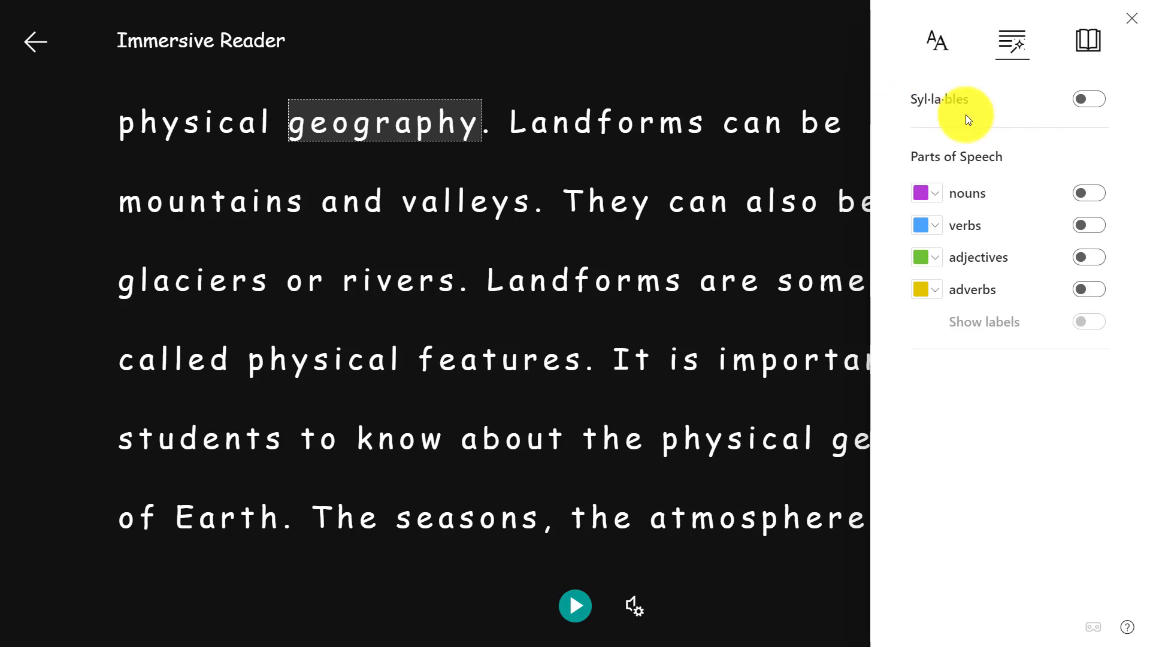
pyautogui.click(1089, 99)
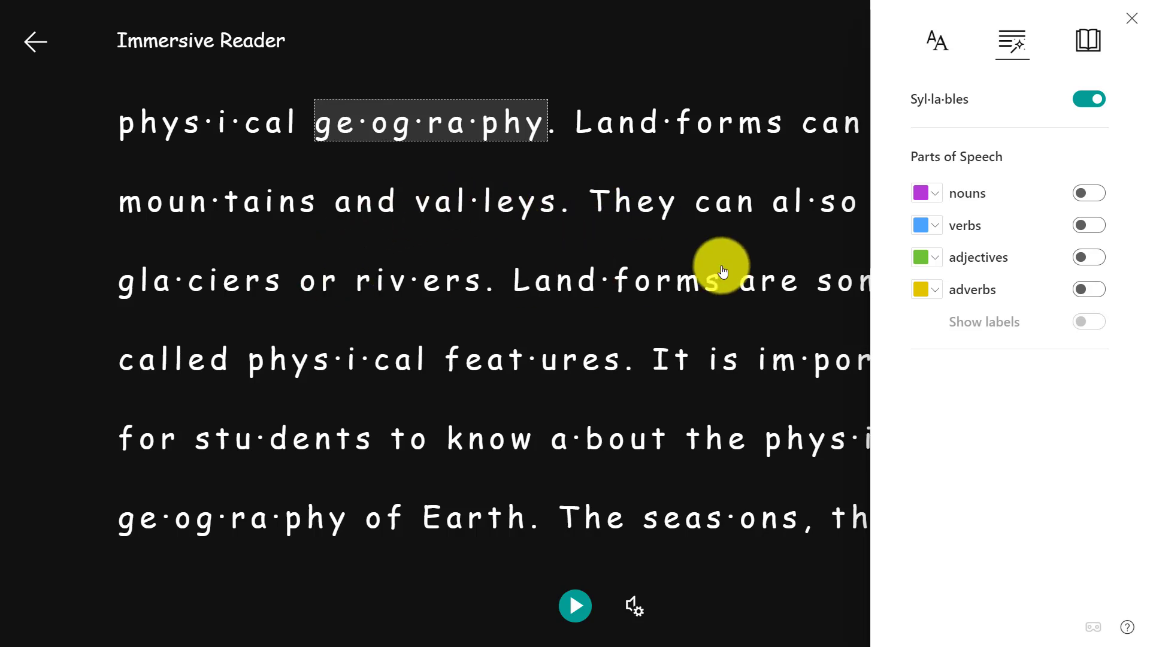
pyautogui.click(1098, 194)
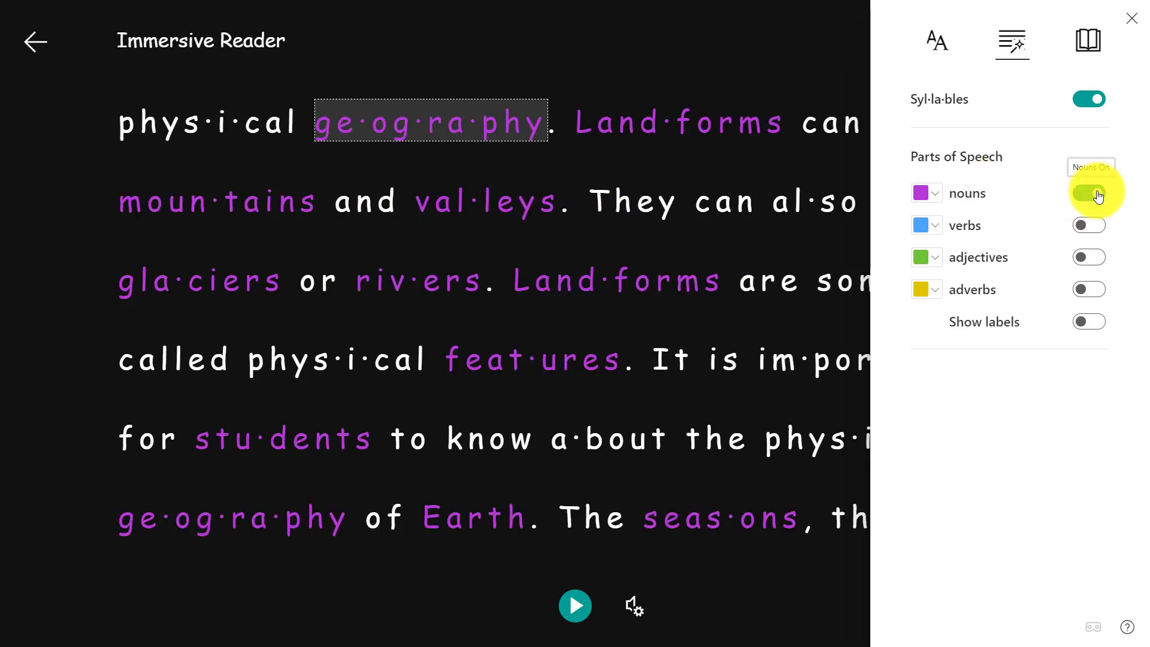
pyautogui.click(1097, 228)
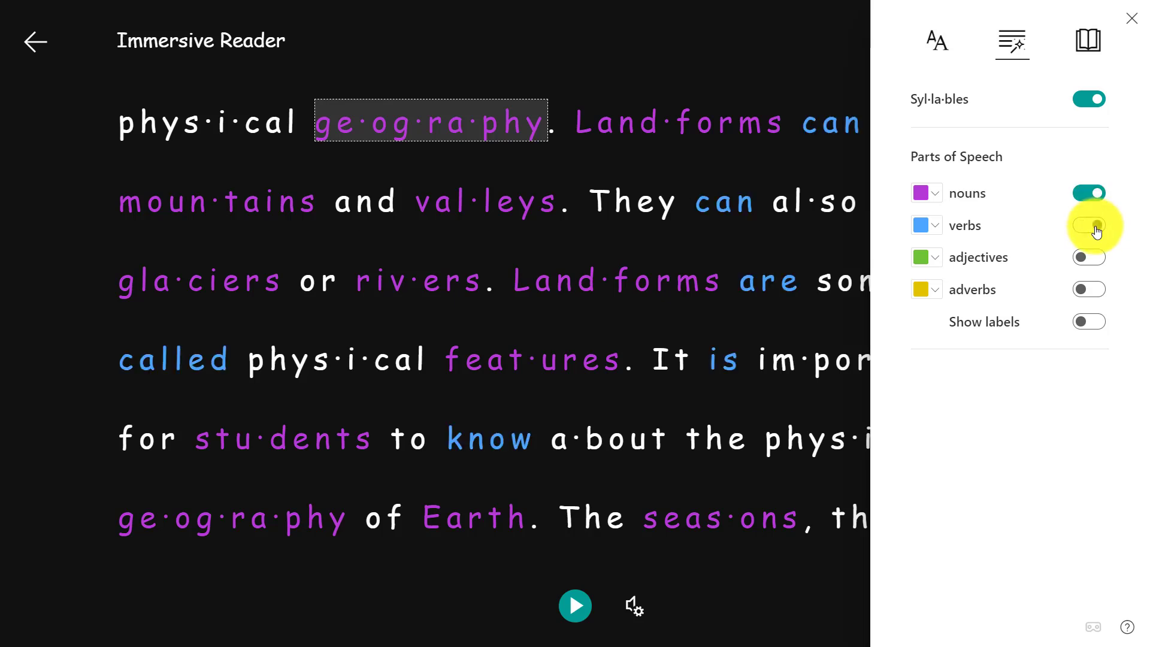
pyautogui.click(1099, 257)
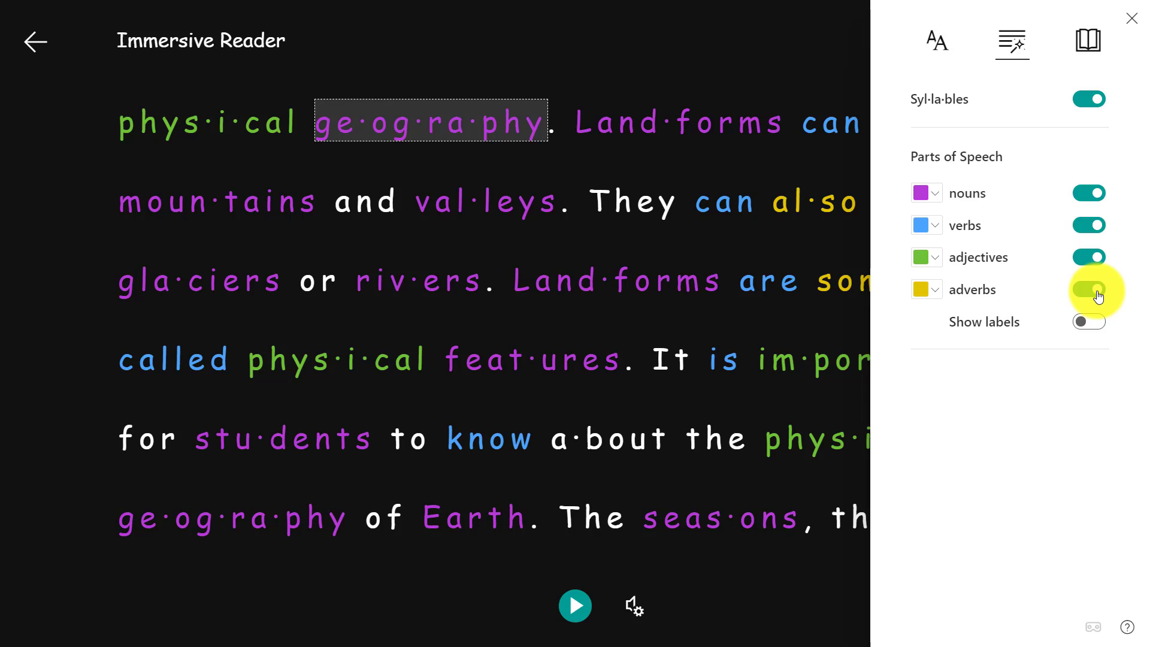
pyautogui.click(1099, 294)
# - Change the verbs highlight colour to red
pyautogui.click(939, 236)
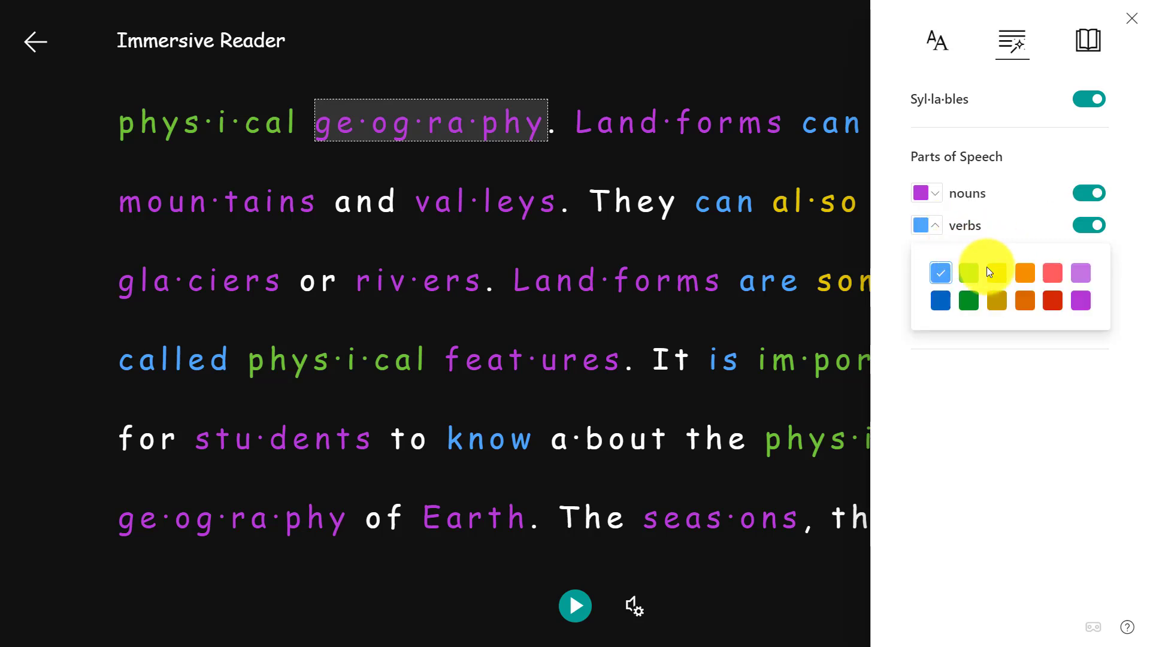
pyautogui.click(1054, 299)
pyautogui.click(1031, 203)
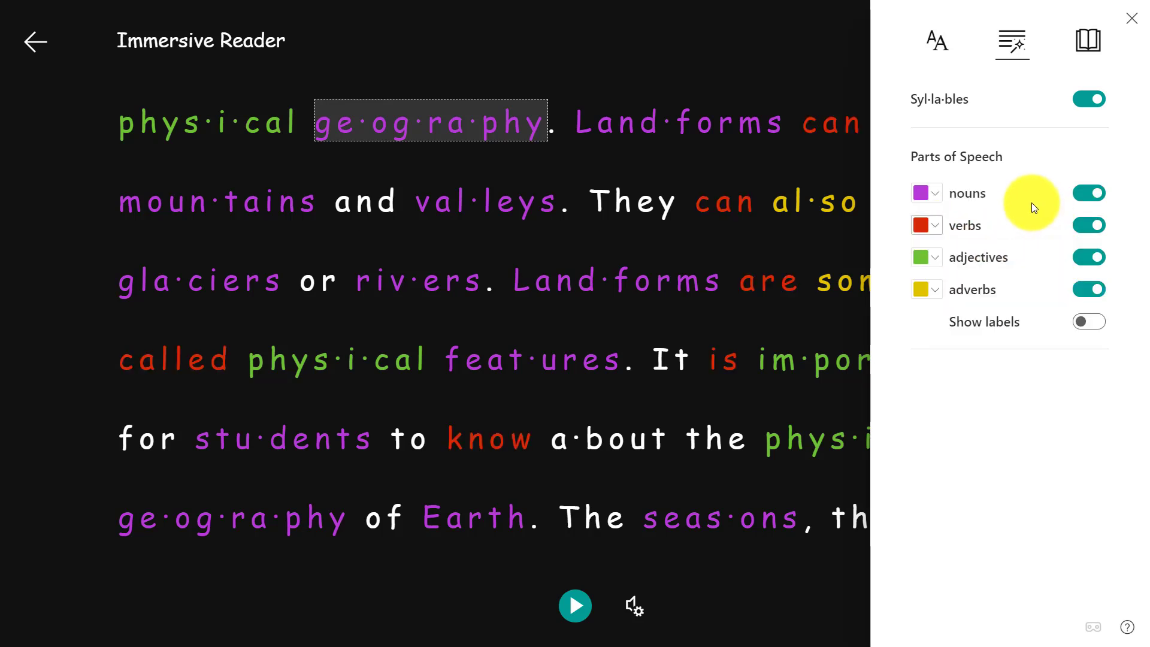
# - Switch off adjective, adverb, verb and noun colouring after briefly showing labels
pyautogui.click(1089, 259)
pyautogui.click(1088, 290)
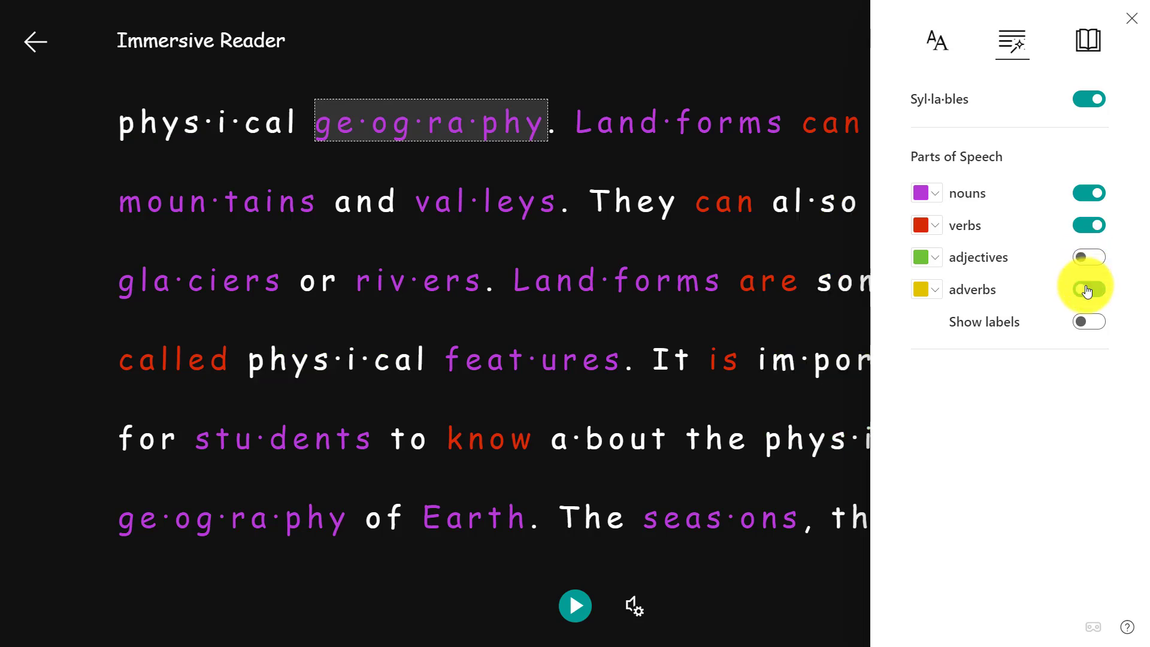
pyautogui.click(1091, 325)
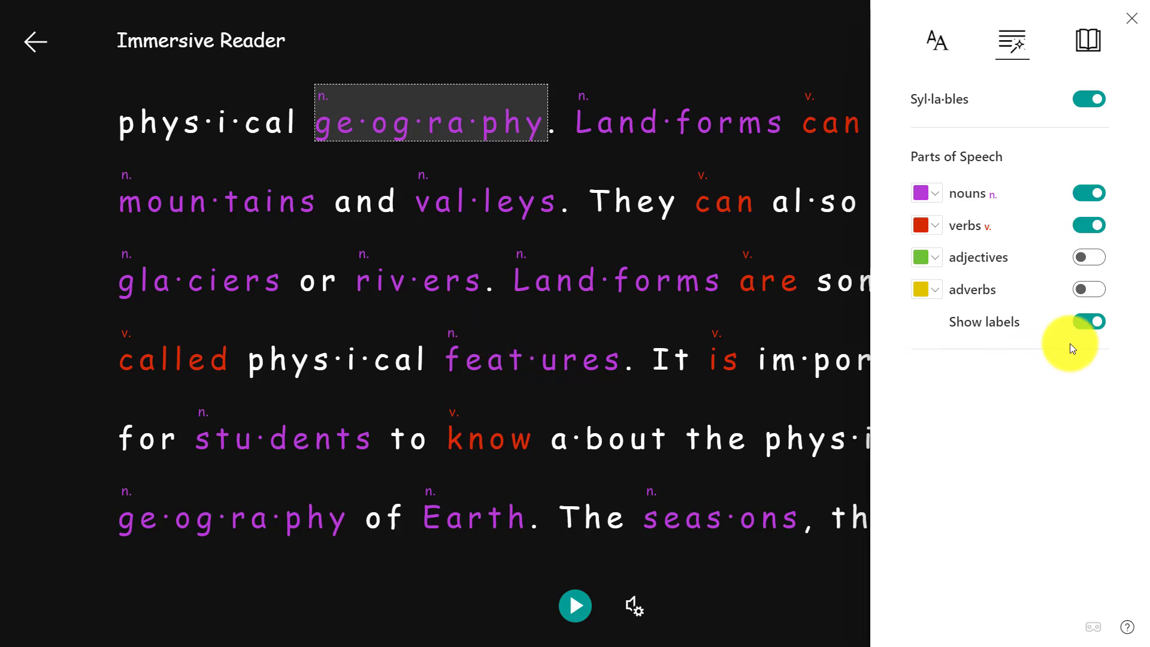
pyautogui.click(1090, 322)
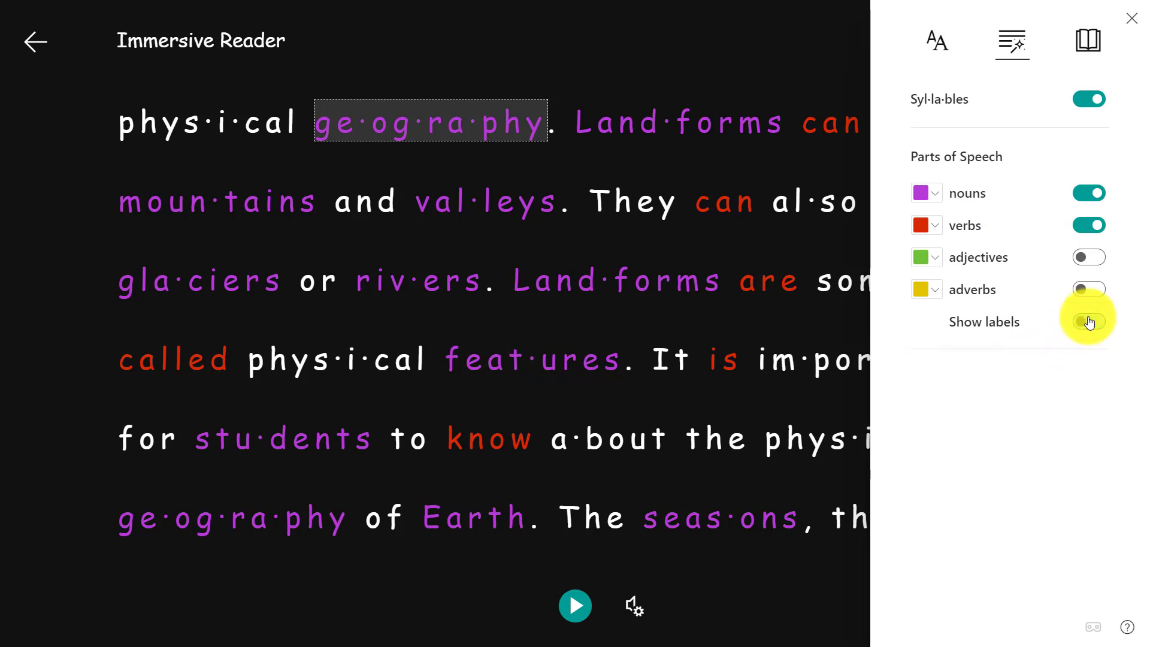
pyautogui.click(1088, 226)
pyautogui.click(1089, 194)
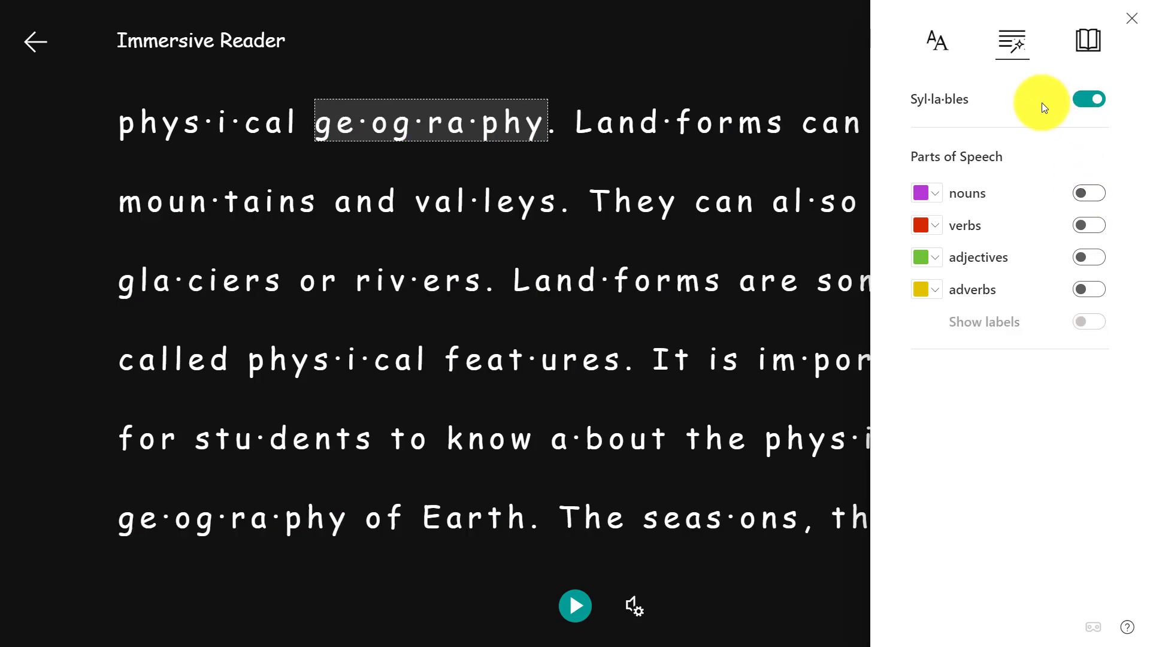
# - Apply the light-blue theme in Text Preferences, then open Reading Preferences
pyautogui.click(940, 41)
pyautogui.click(1011, 498)
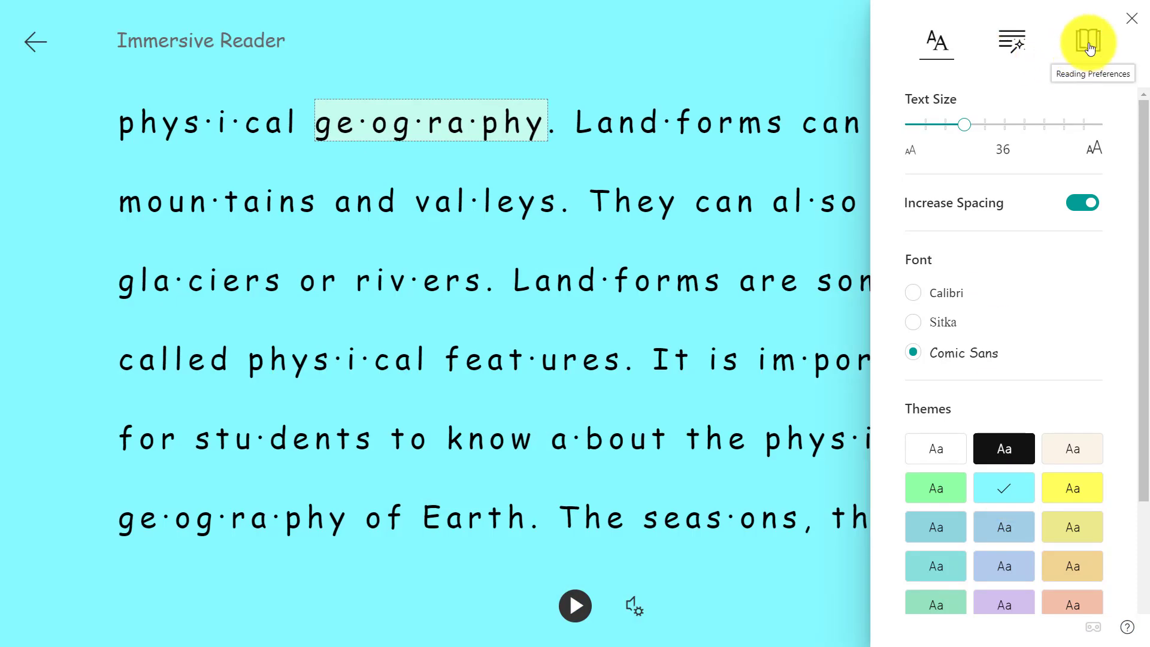
pyautogui.click(1089, 43)
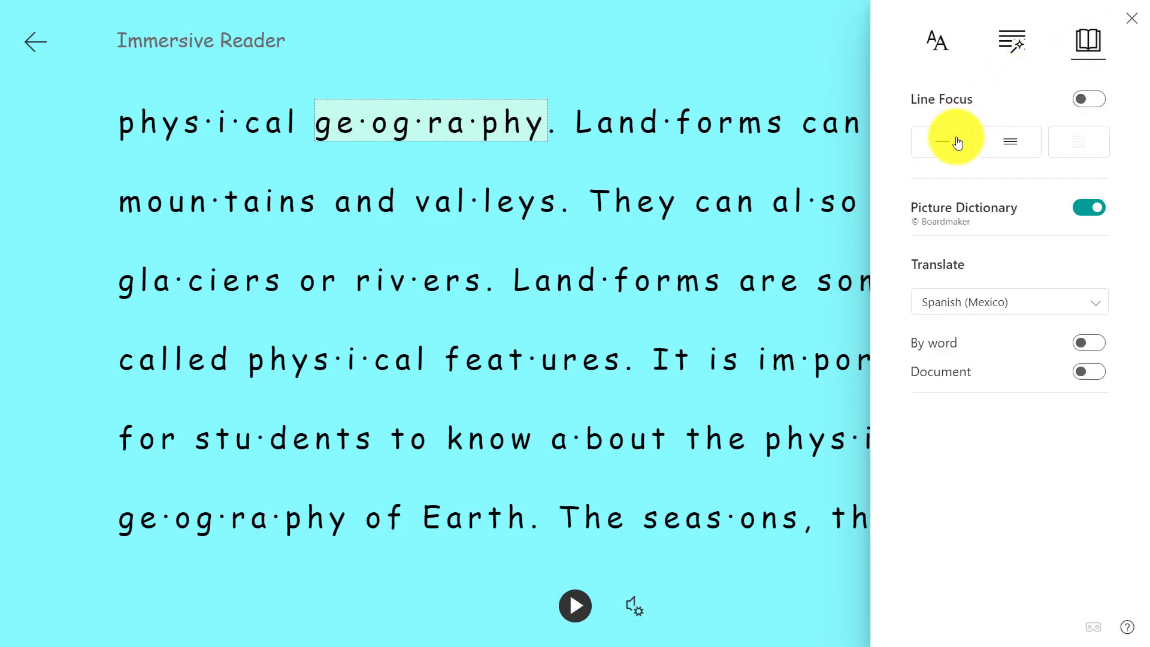
# - Turn on one-line focus, move it down to the glaciers line, and play then pause read-aloud
pyautogui.click(943, 152)
pyautogui.click(752, 102)
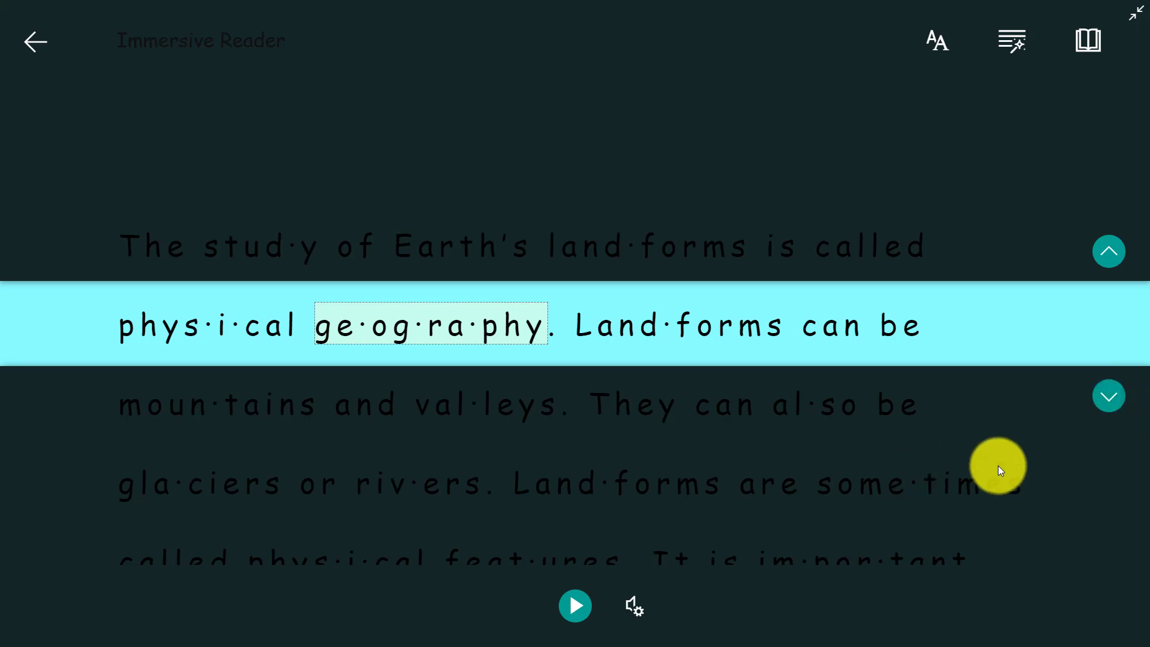
pyautogui.click(1115, 400)
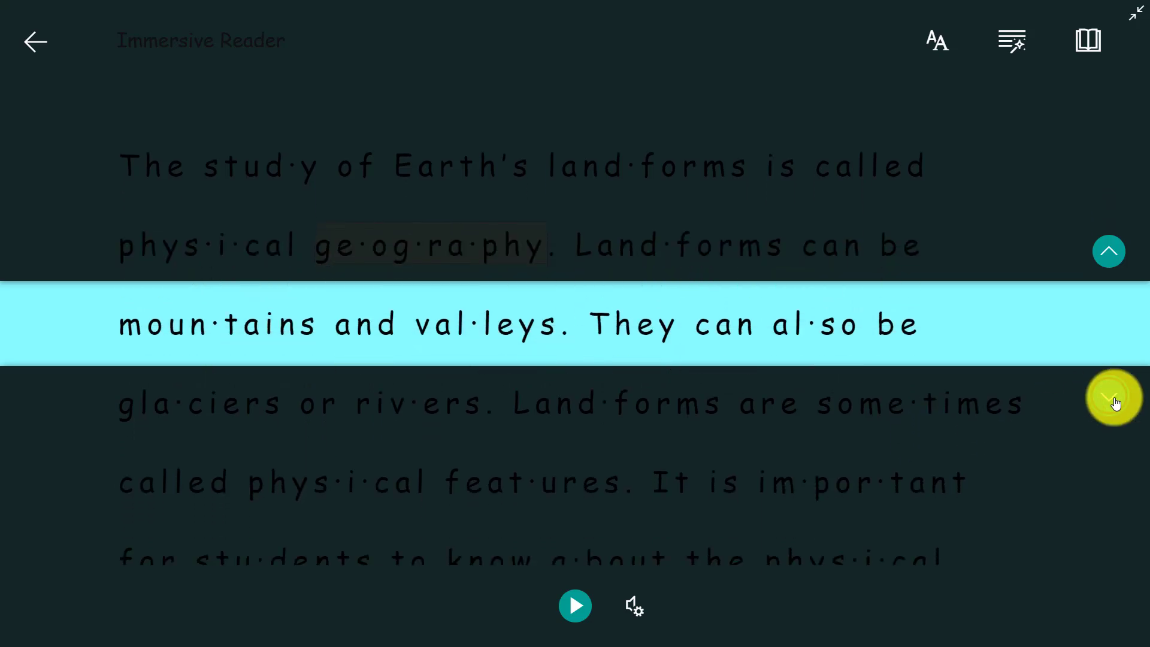
pyautogui.click(1115, 400)
pyautogui.click(1113, 272)
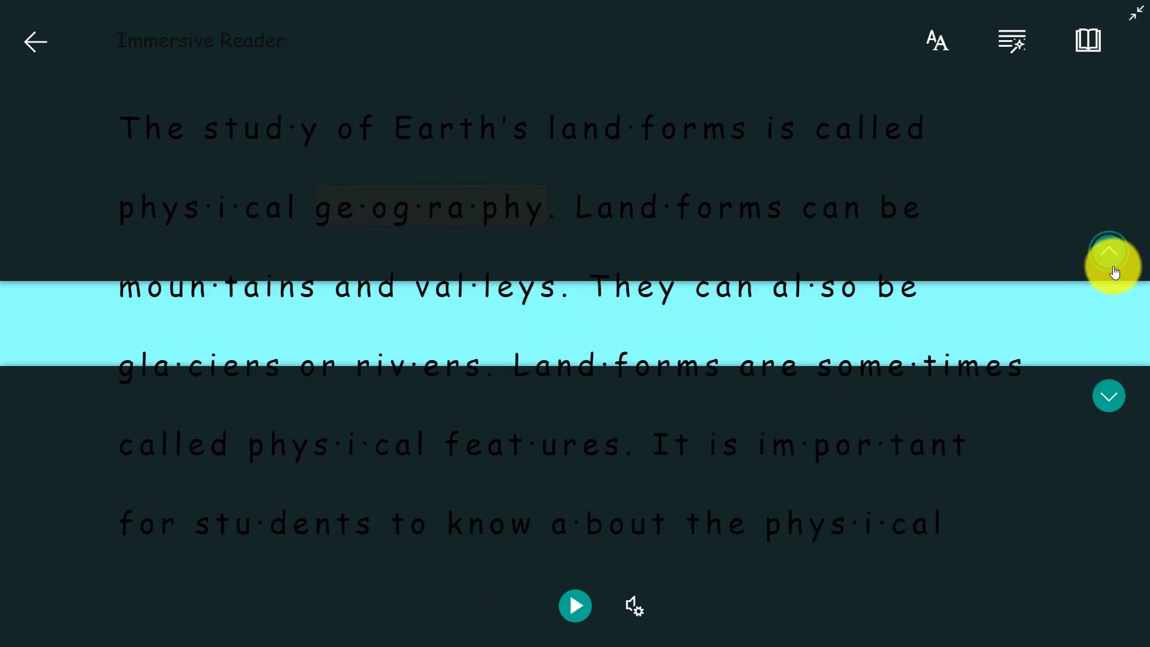
pyautogui.click(1111, 401)
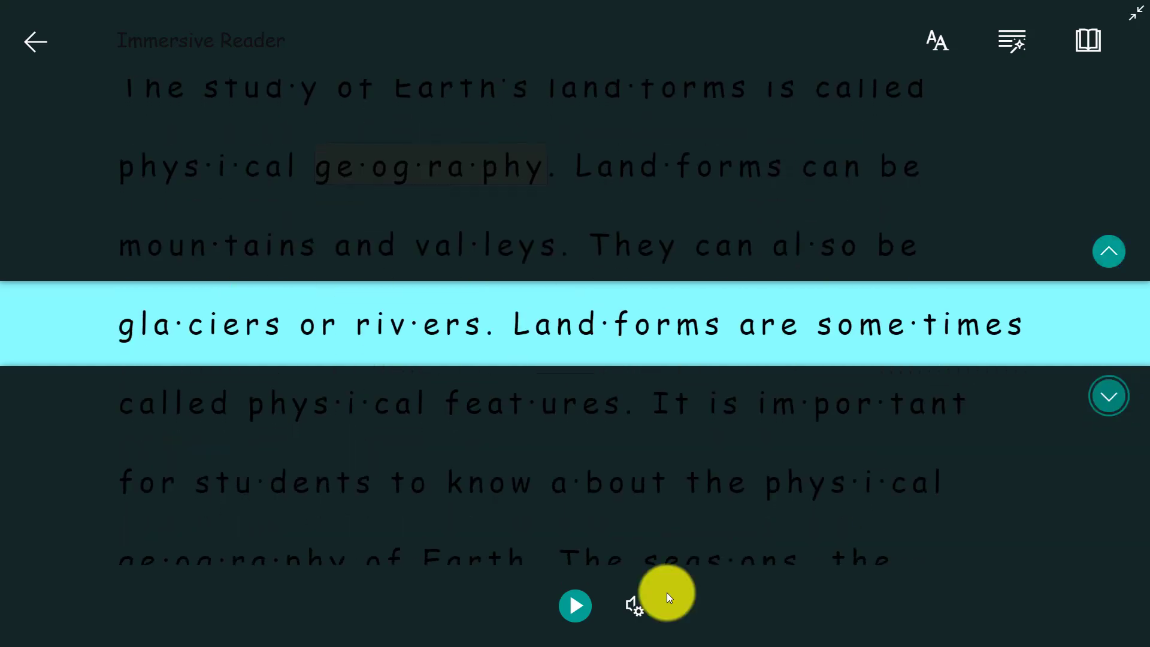
pyautogui.click(577, 618)
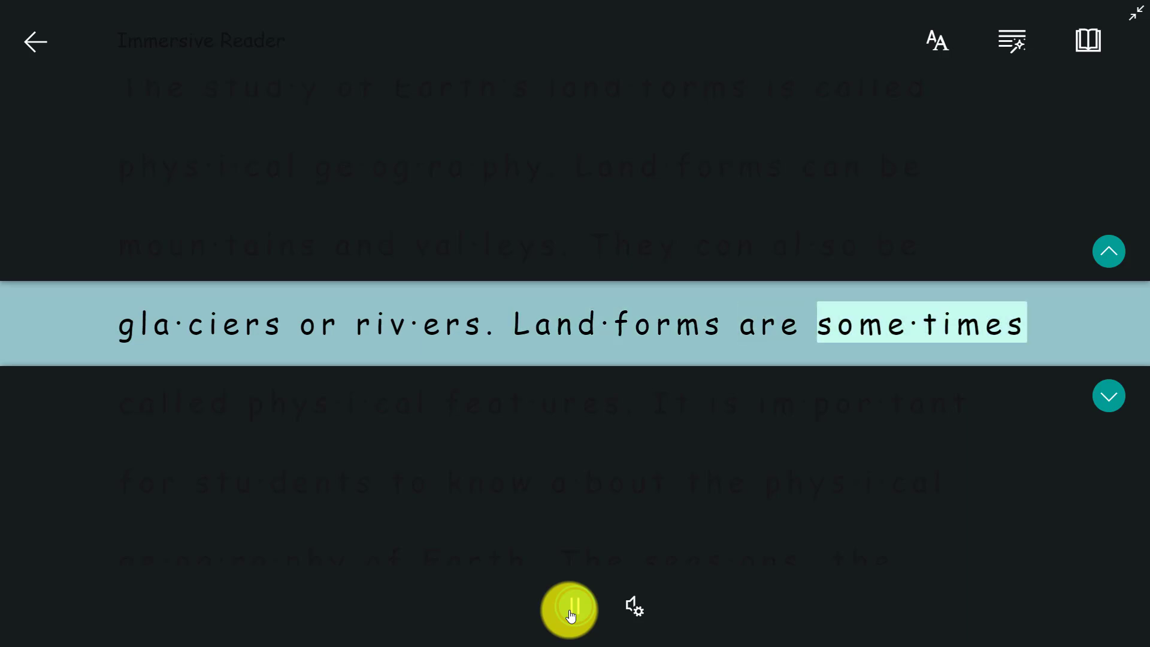
pyautogui.click(570, 612)
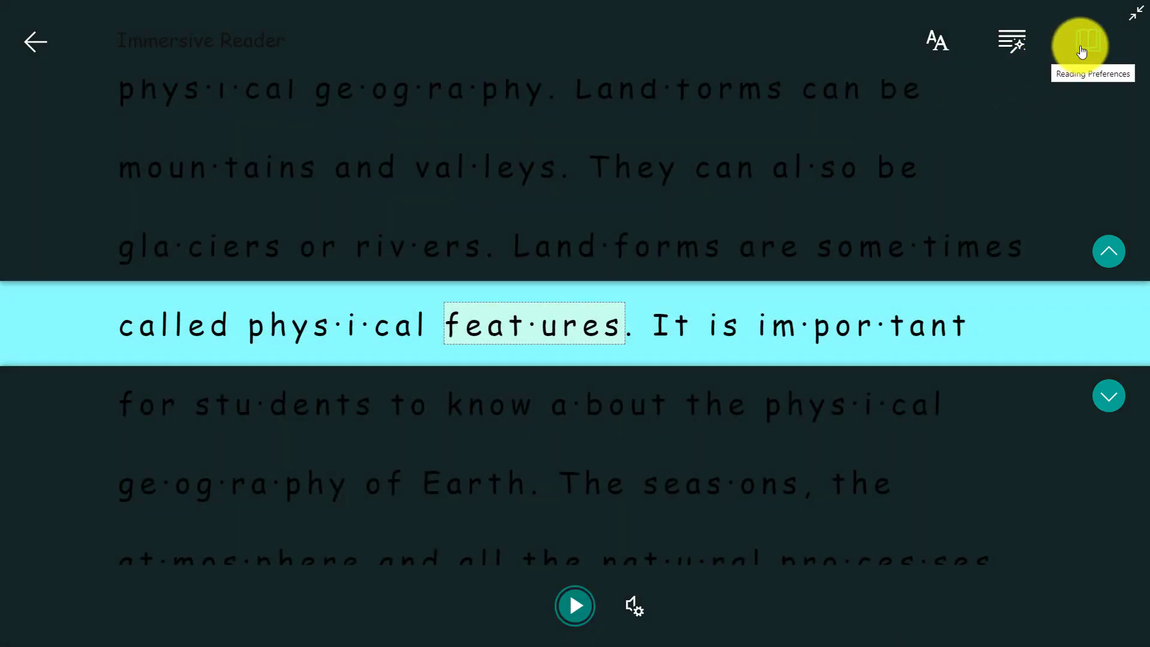
# - Switch to three-line focus, then turn Line Focus off and close the panel
pyautogui.click(1087, 41)
pyautogui.click(1007, 147)
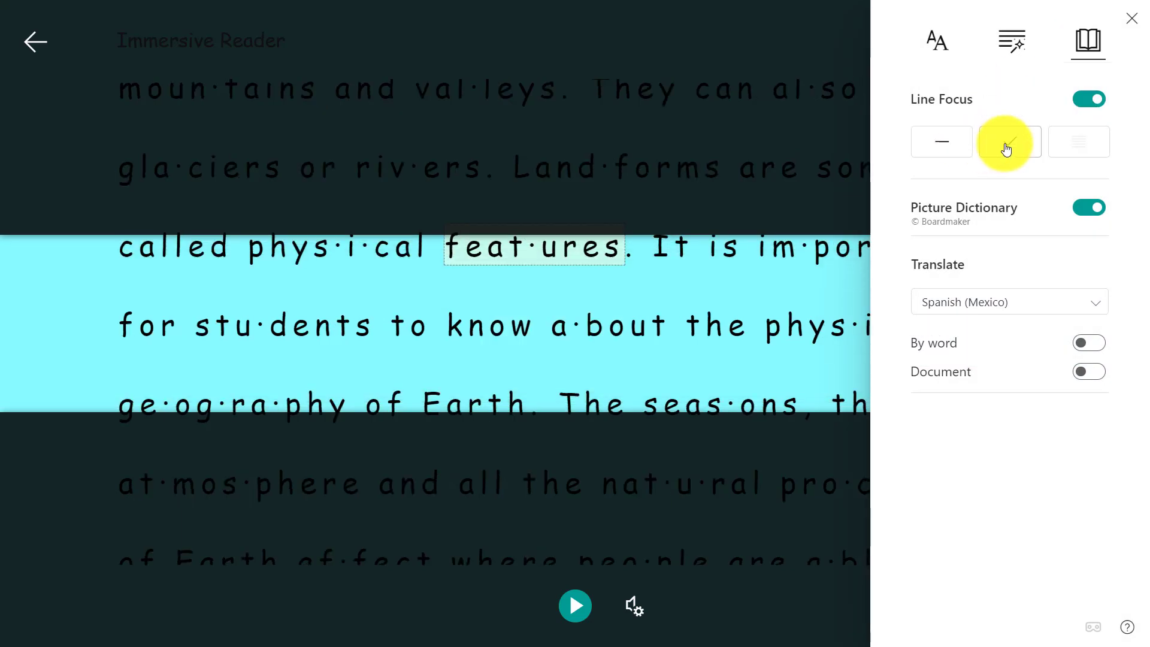
pyautogui.click(1091, 101)
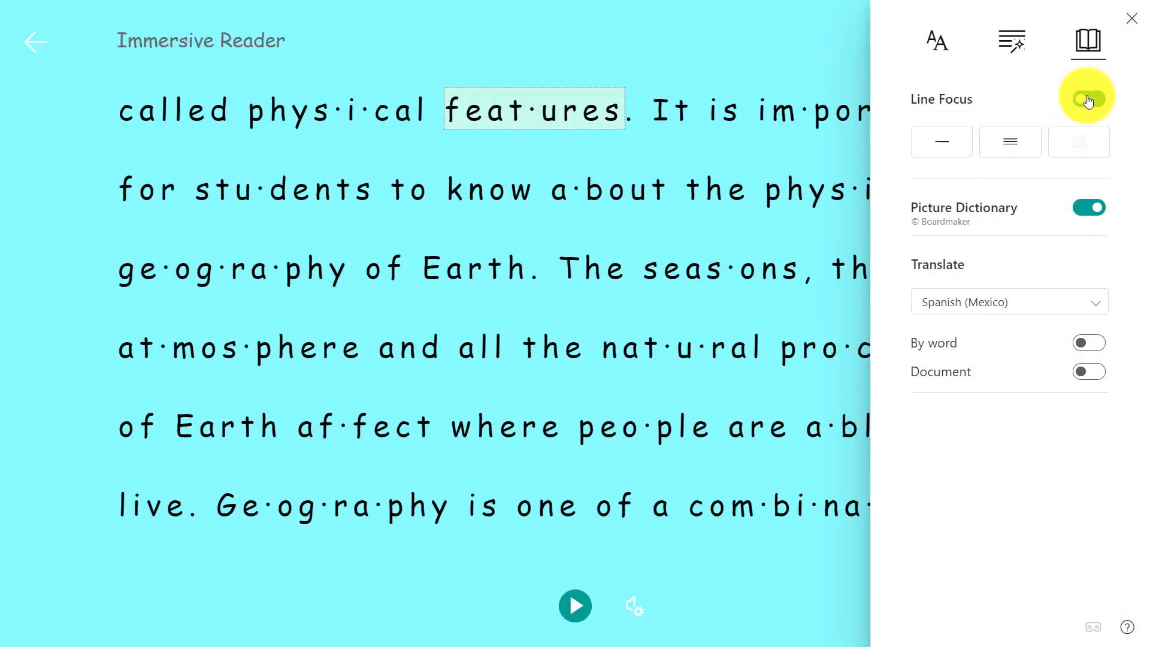
pyautogui.click(771, 42)
pyautogui.scroll(5, 733, 187)
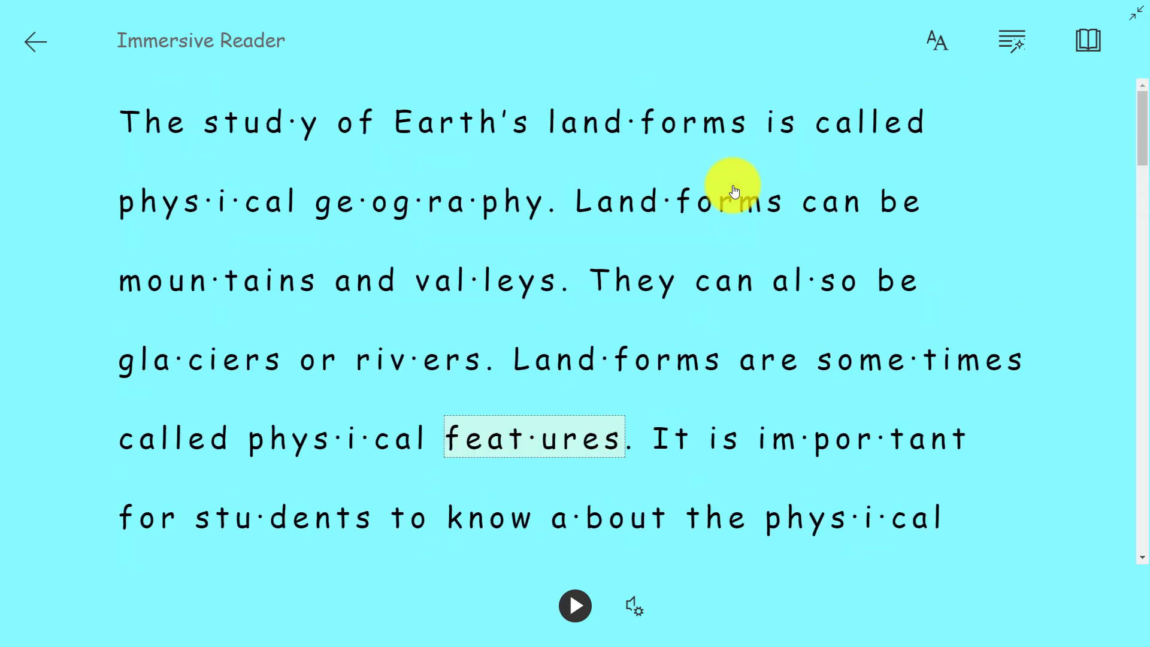
# - Look up Earth's, mountains and valleys in the Picture Dictionary
pyautogui.click(464, 132)
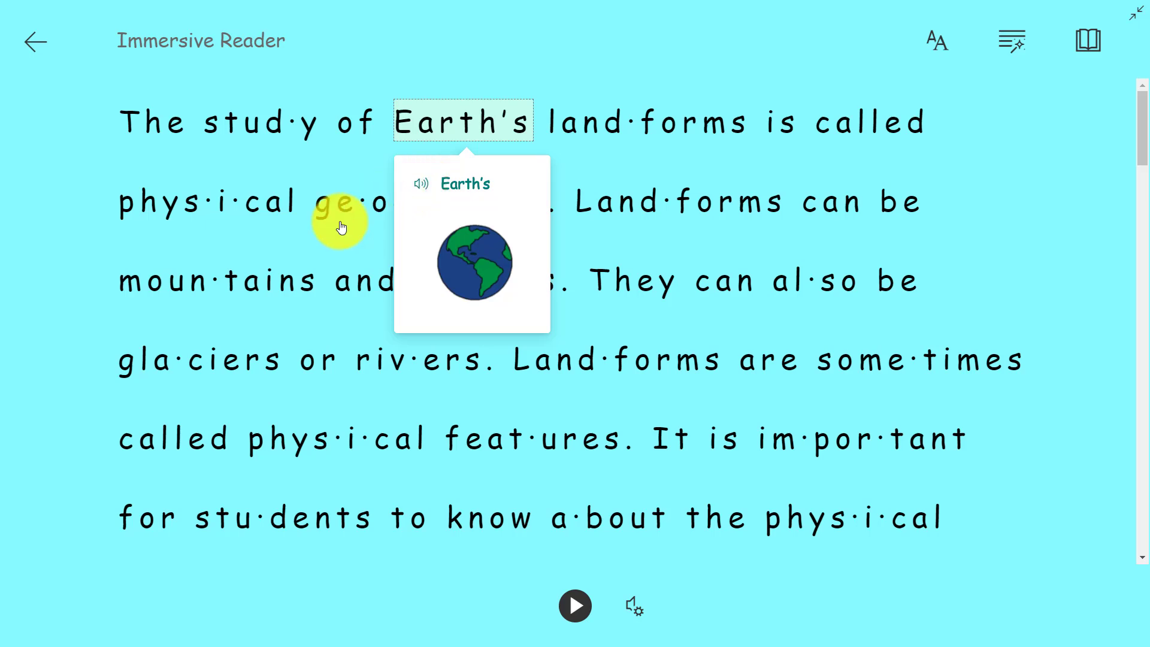
pyautogui.click(237, 287)
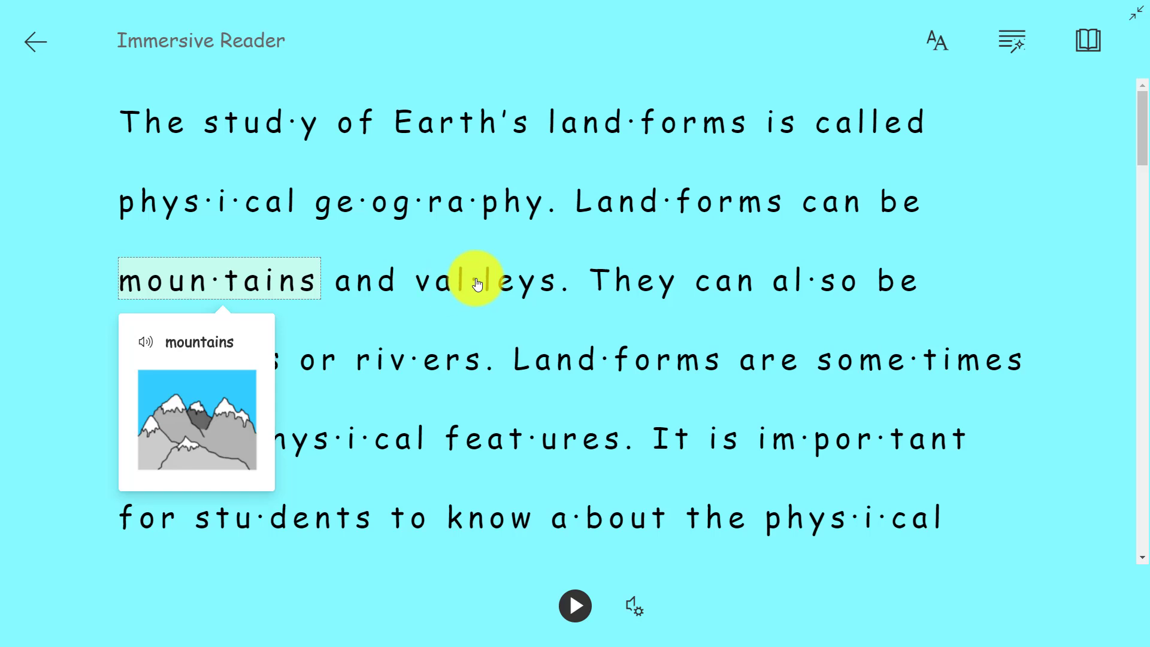
pyautogui.click(437, 292)
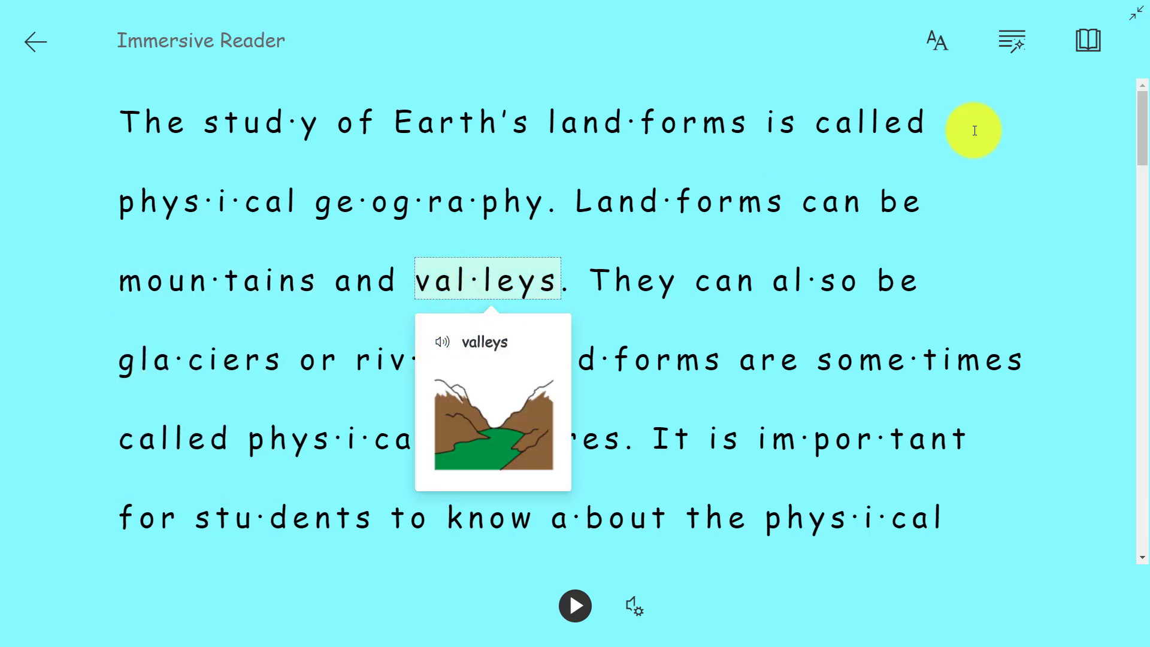
# - Keep Spanish (Mexico) as the translation language and turn on By word translation
pyautogui.click(1088, 41)
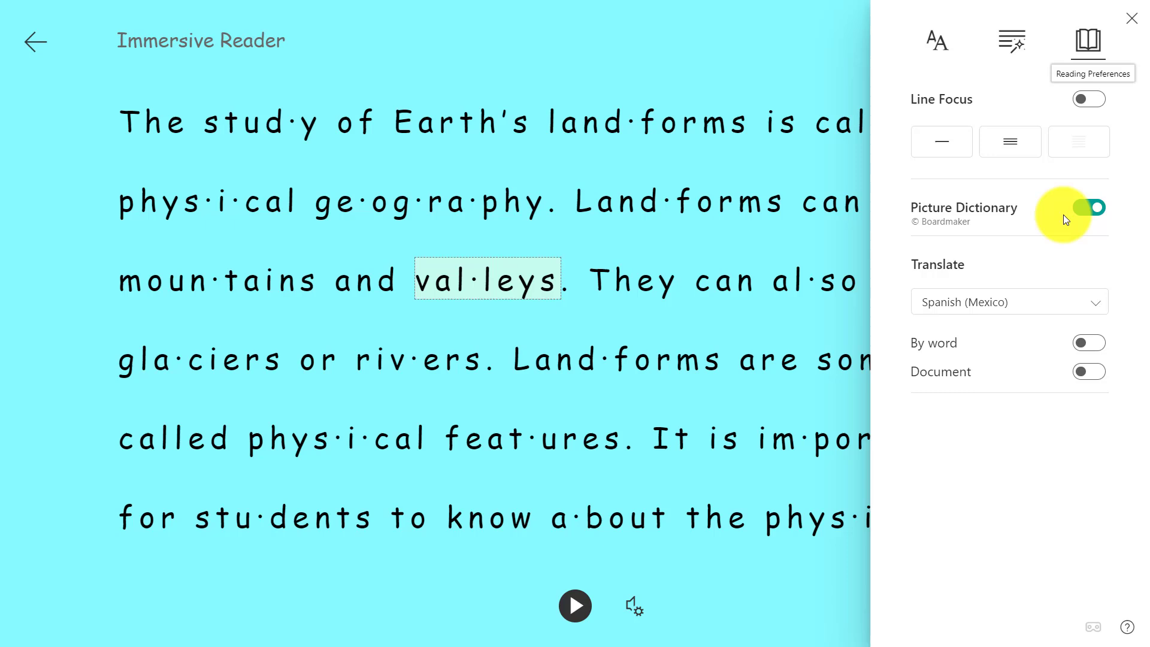
pyautogui.click(1019, 308)
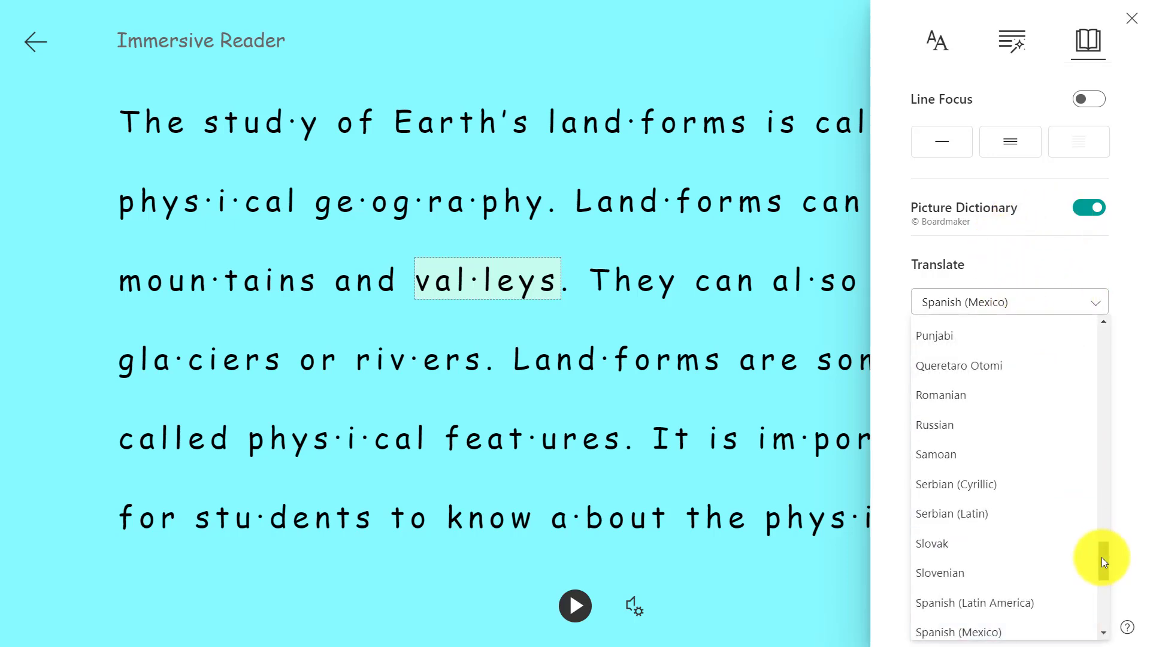
pyautogui.moveTo(1102, 557); pyautogui.dragTo(1091, 431)
pyautogui.moveTo(1090, 440); pyautogui.dragTo(1094, 514)
pyautogui.click(1050, 310)
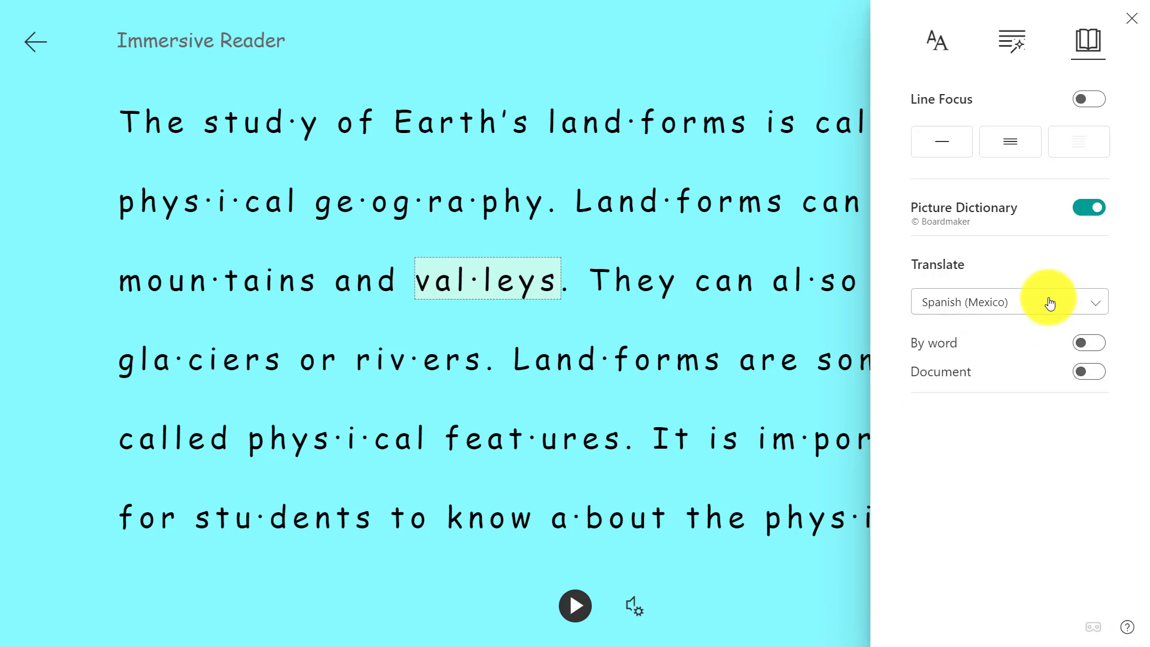
pyautogui.click(1090, 344)
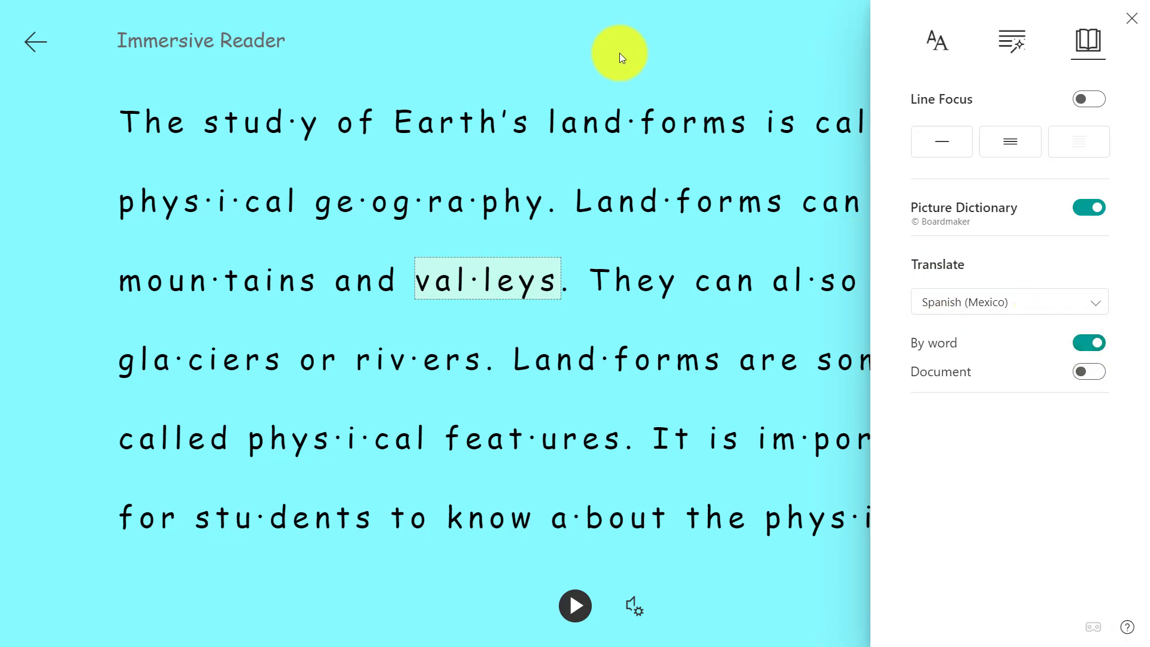
pyautogui.click(525, 102)
# - Hear Earth's as Tierra, and mountains with its Spanish translation montañas
pyautogui.click(480, 128)
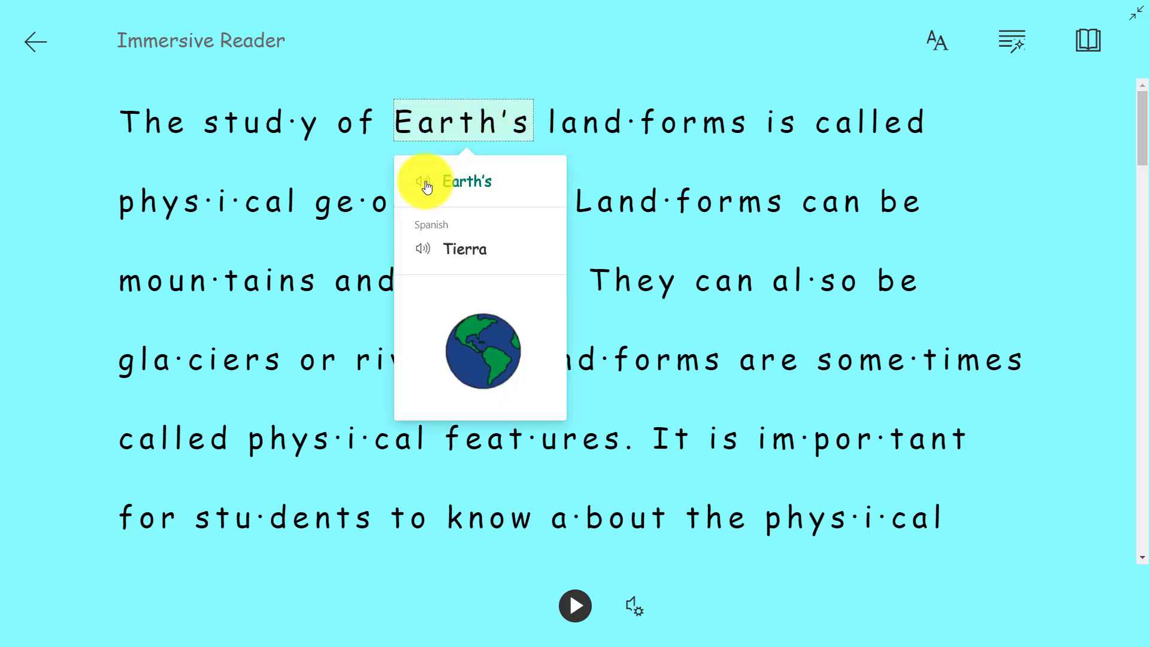
pyautogui.click(424, 257)
pyautogui.click(257, 277)
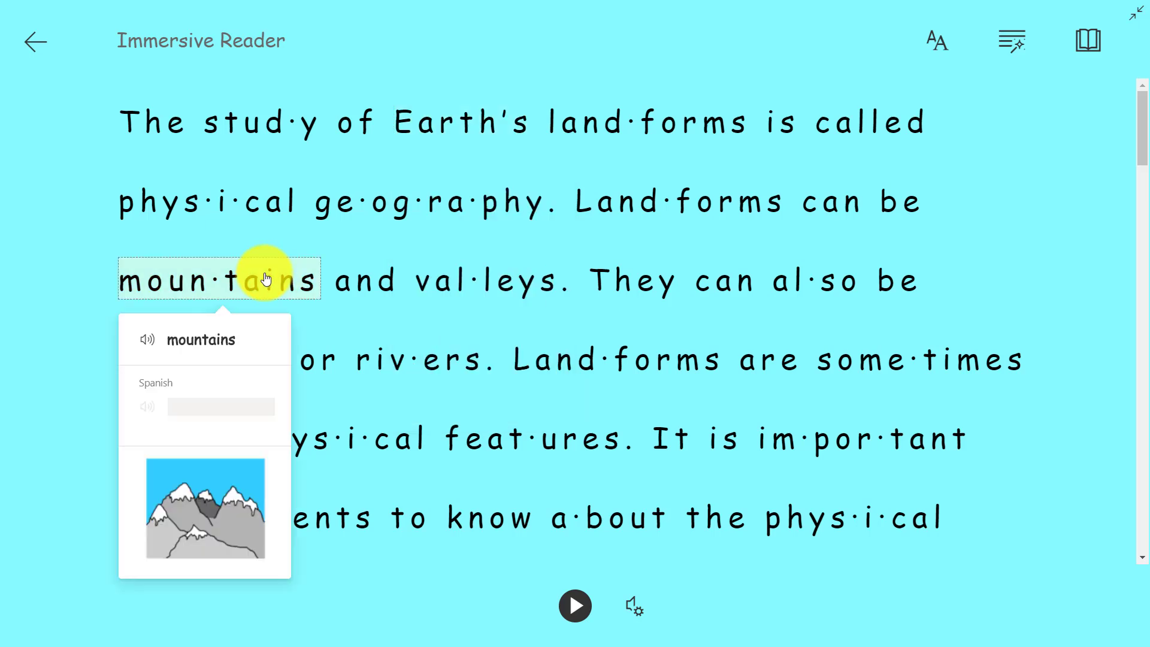
pyautogui.click(152, 341)
pyautogui.click(148, 407)
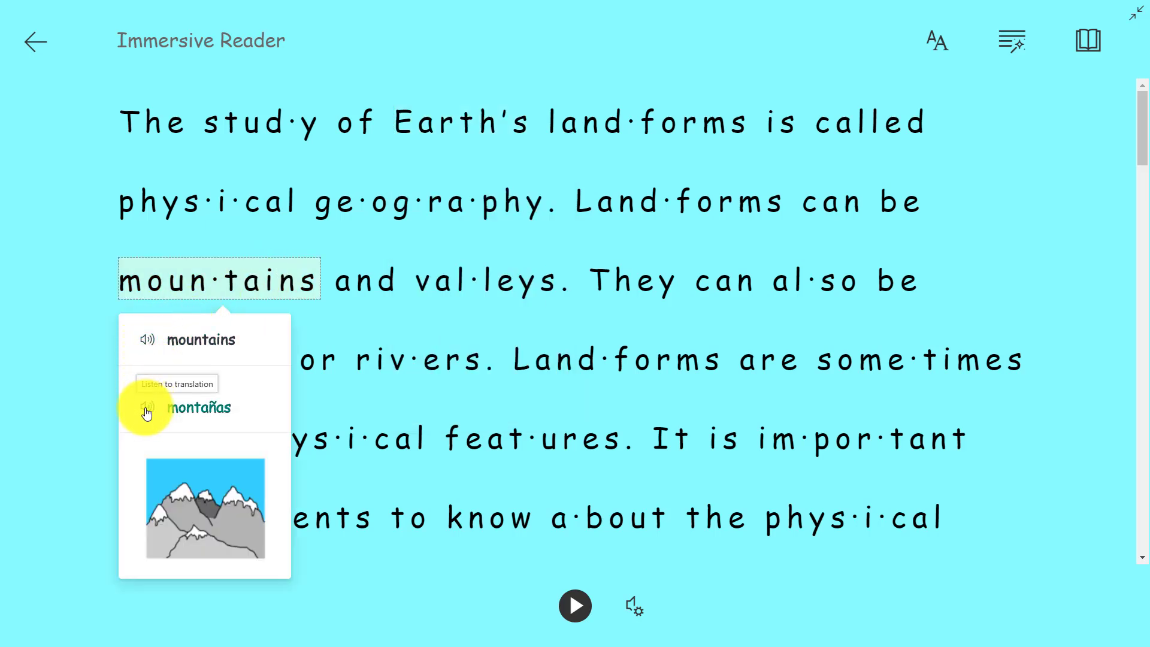
pyautogui.click(981, 225)
pyautogui.click(1084, 45)
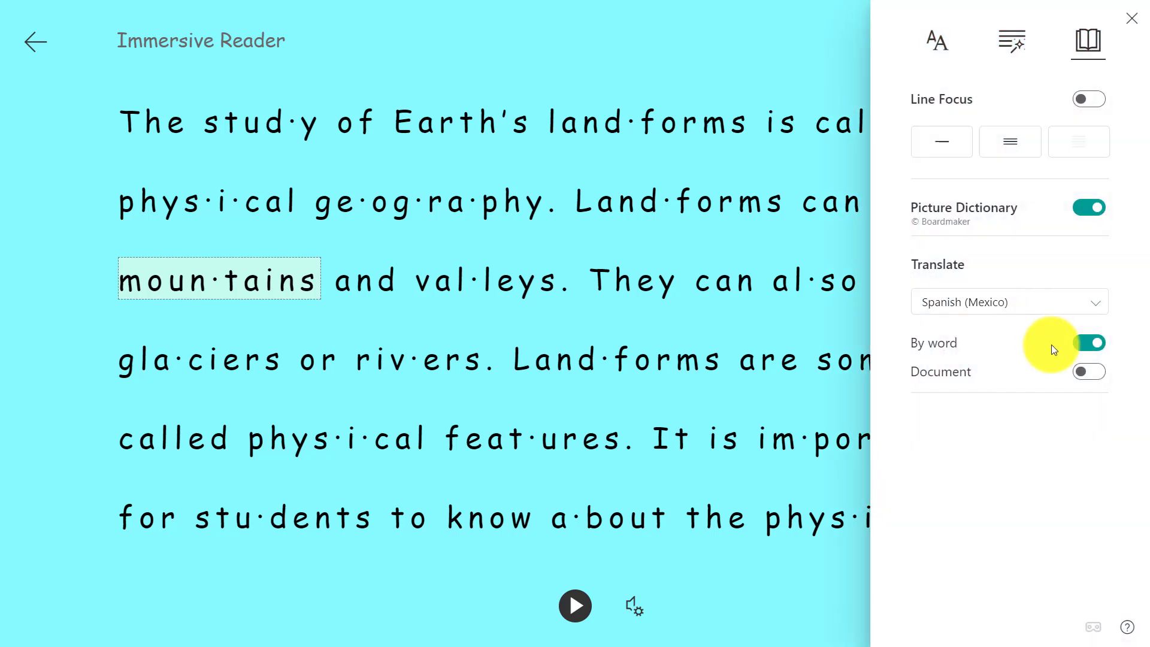
# - Translate the whole document into Spanish and briefly play it aloud
pyautogui.click(1089, 372)
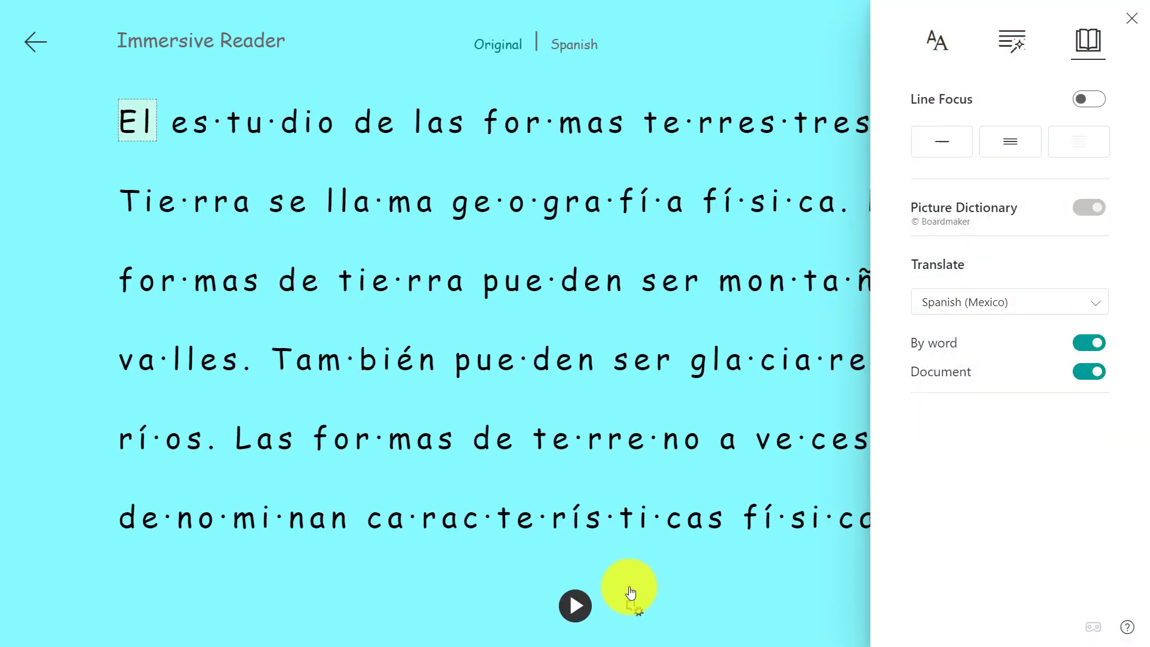
pyautogui.click(576, 607)
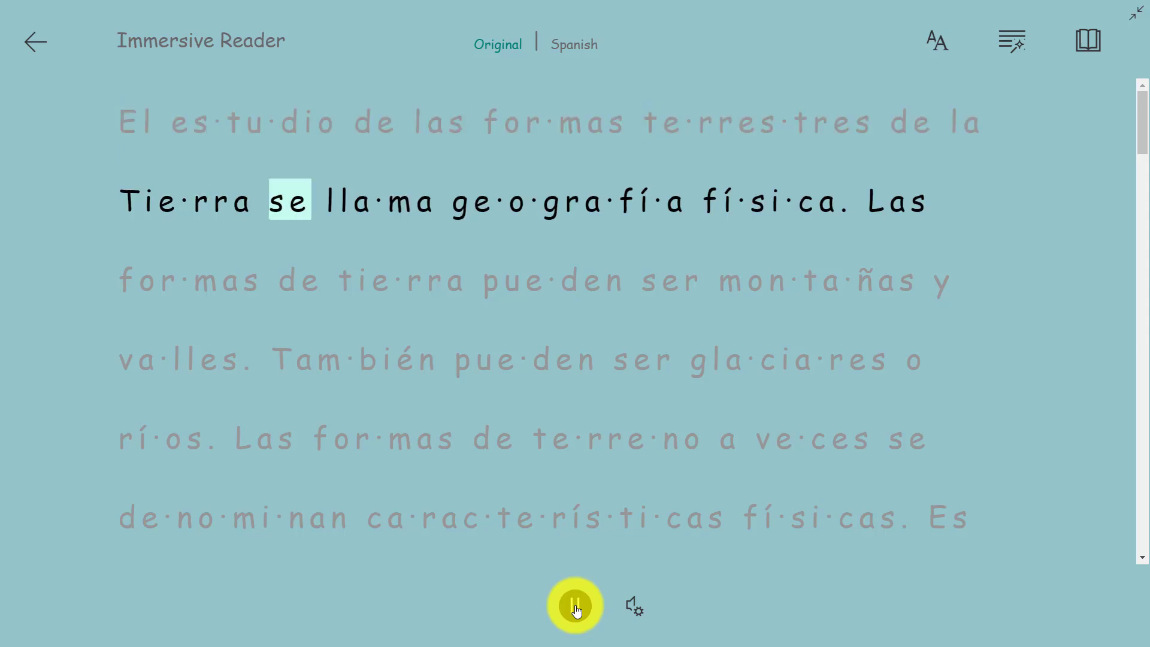
pyautogui.click(575, 607)
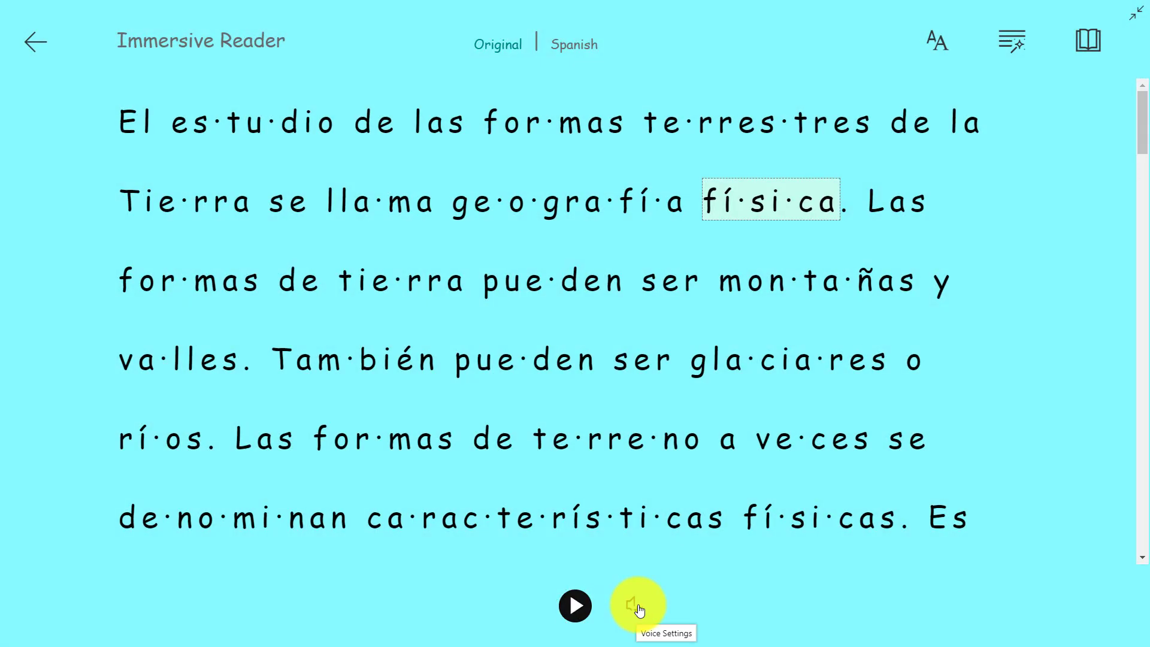
# - Slow the read-aloud voice speed to 0.75 and replay the Spanish text
pyautogui.click(635, 607)
pyautogui.click(559, 411)
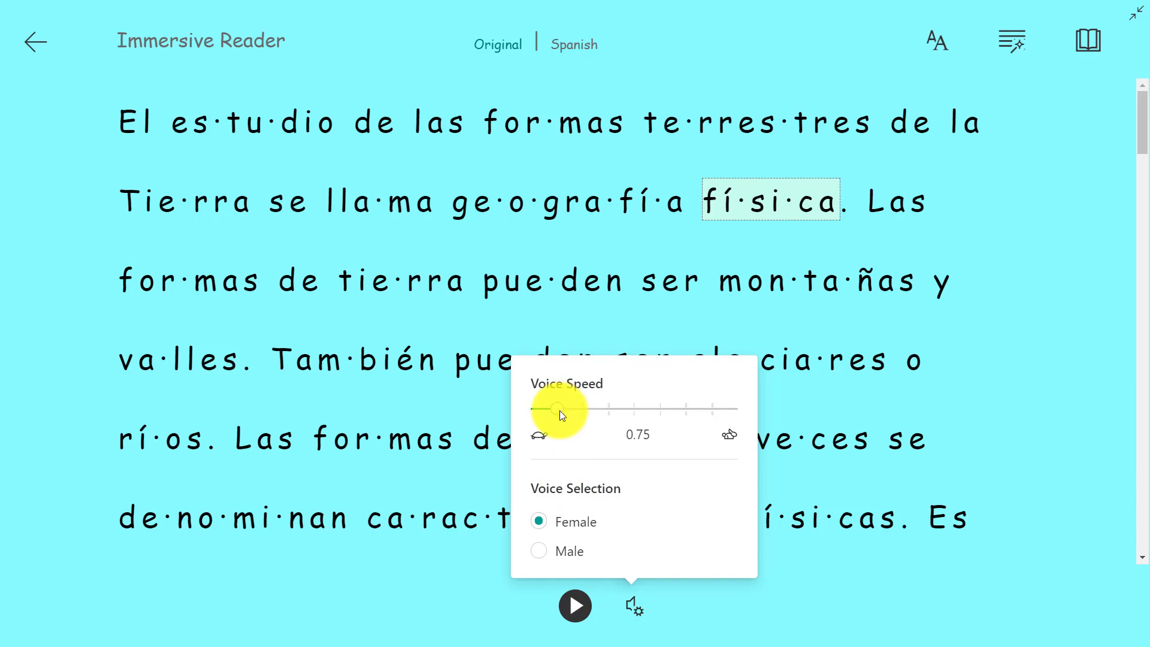
pyautogui.click(584, 614)
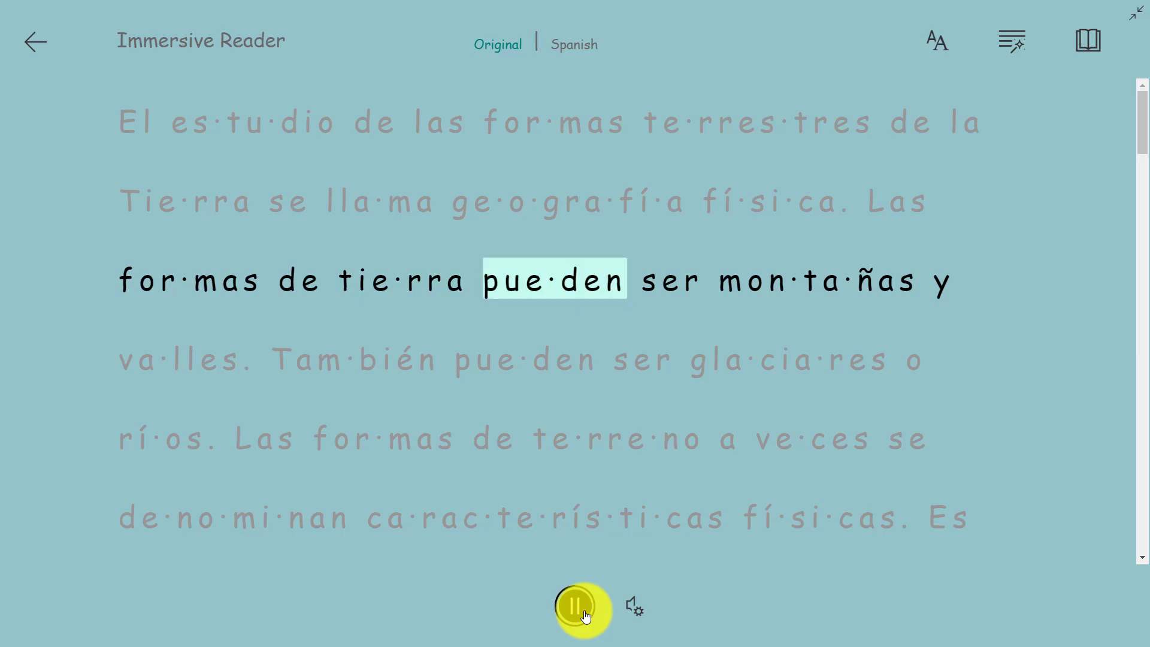
pyautogui.click(585, 617)
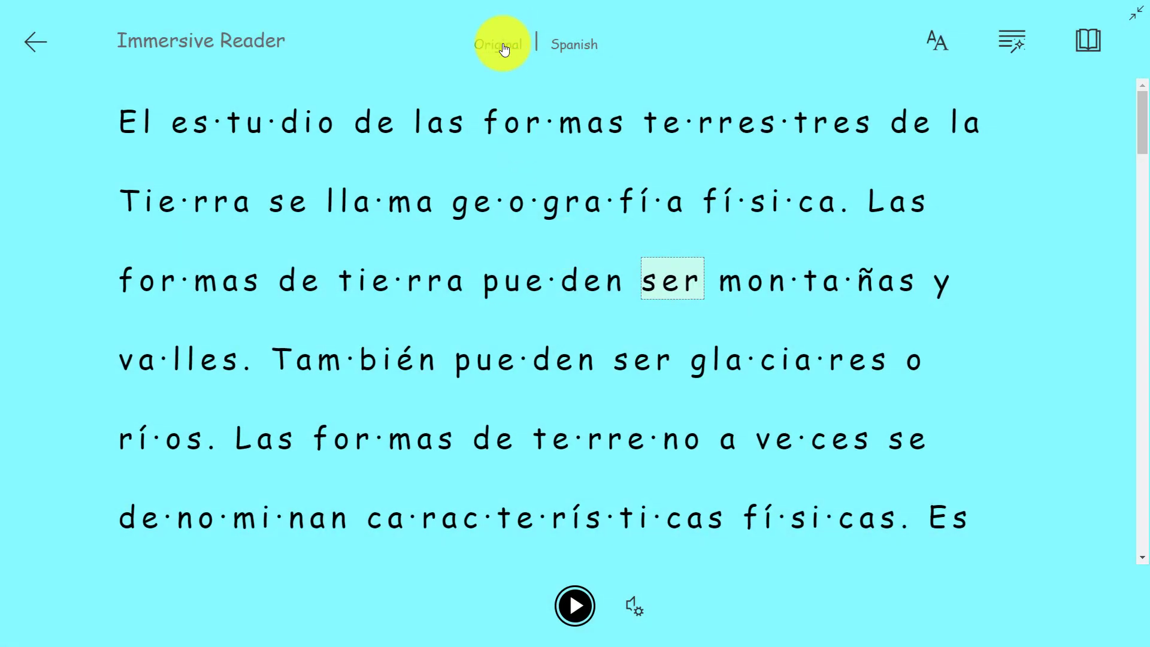
# - Compare the original English with the Spanish translation, then apply the black theme
pyautogui.click(505, 50)
pyautogui.click(569, 54)
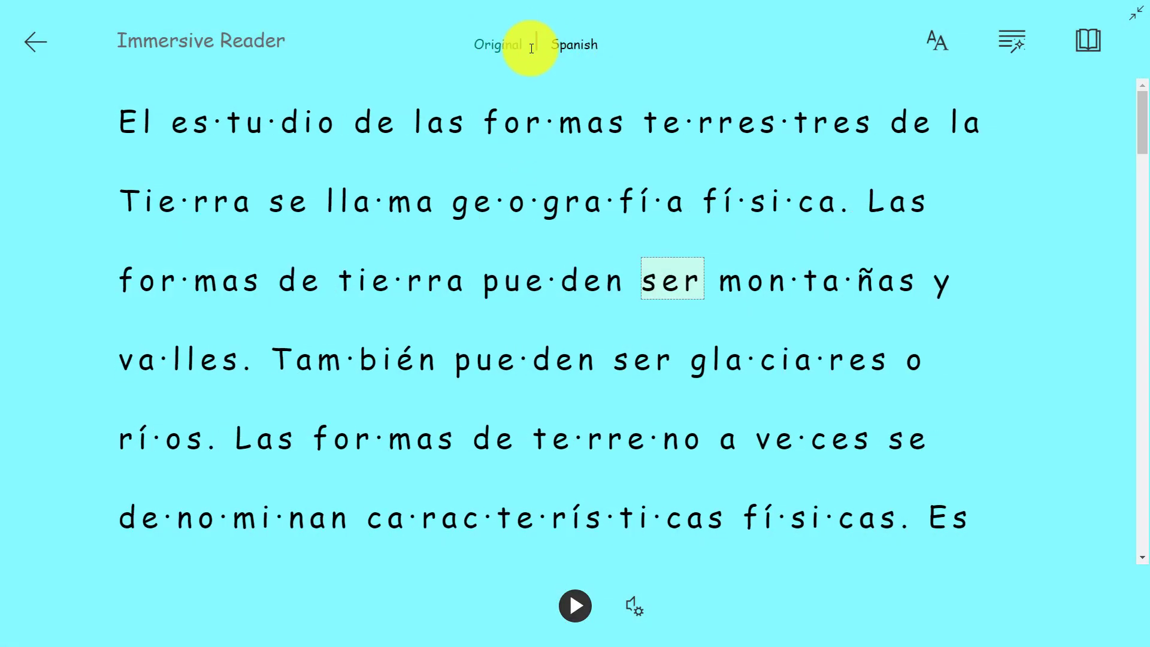
pyautogui.click(943, 48)
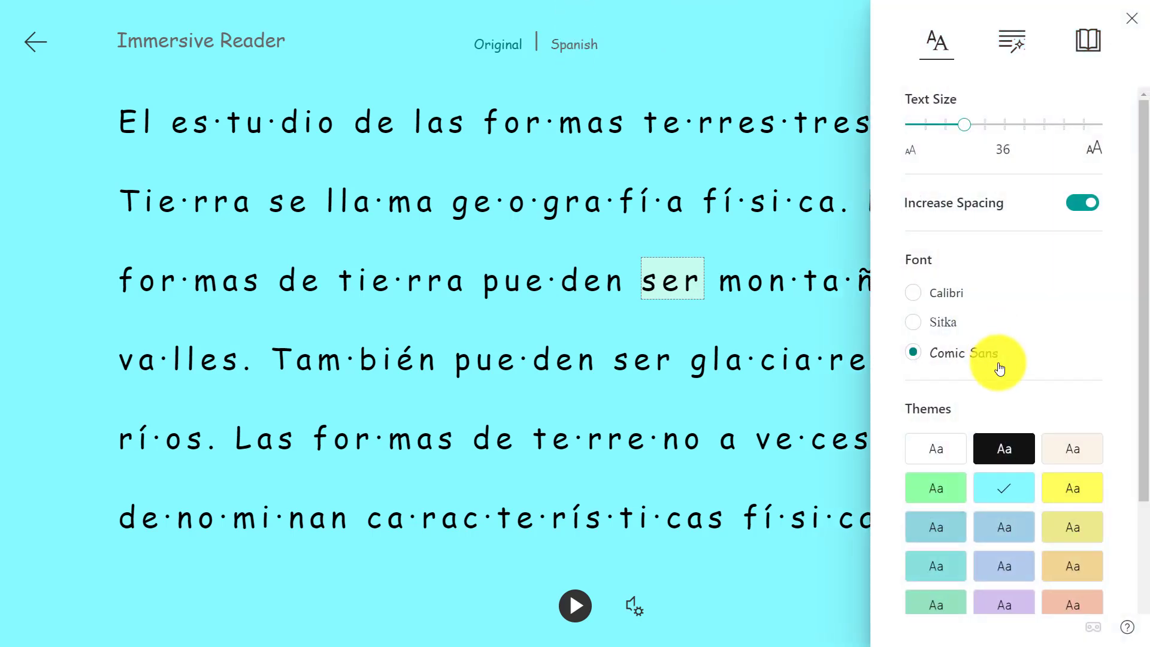
pyautogui.click(1005, 450)
# - Colour nouns purple and adjectives green in the parts-of-speech settings
pyautogui.click(1020, 47)
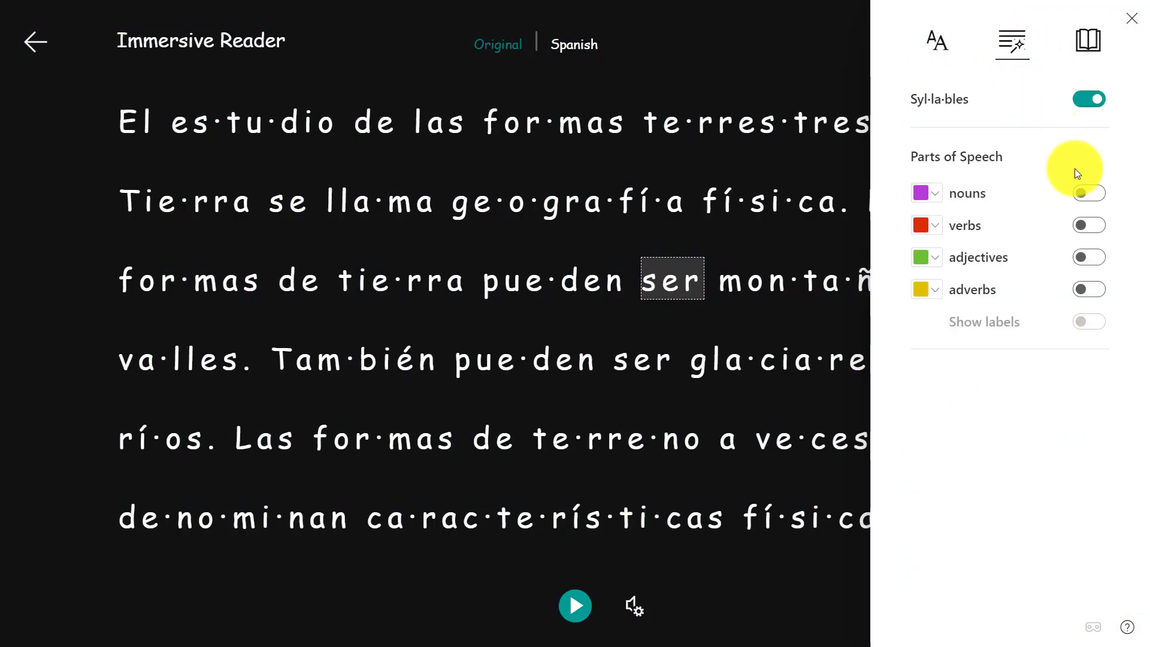
pyautogui.click(1095, 193)
pyautogui.click(1096, 258)
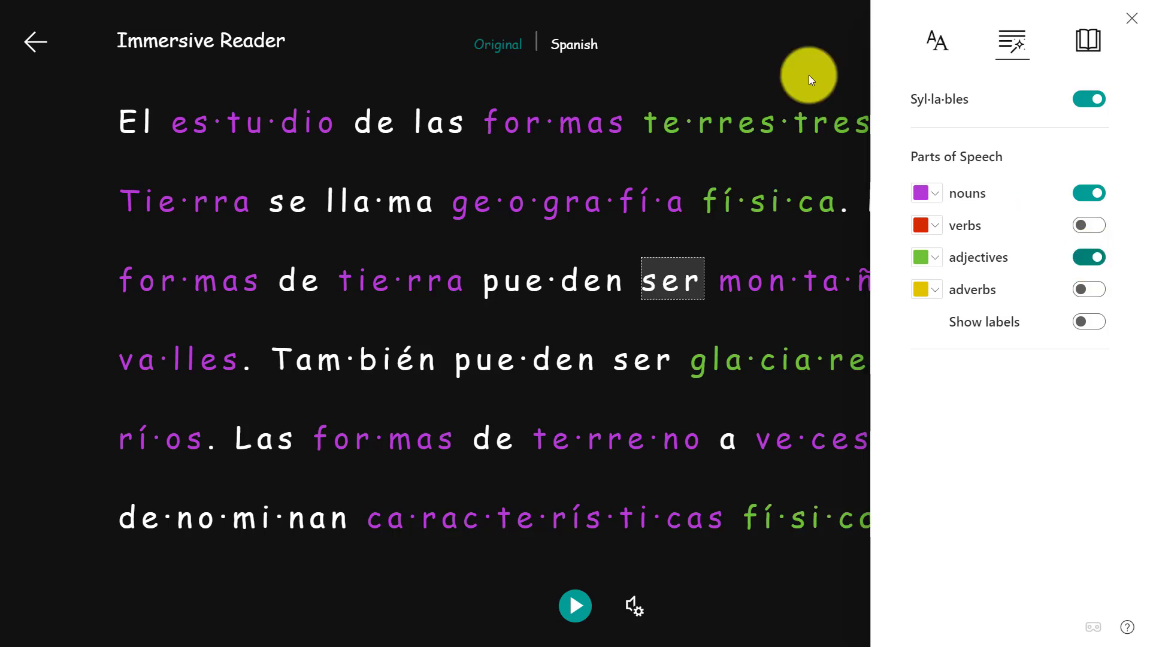
pyautogui.click(753, 65)
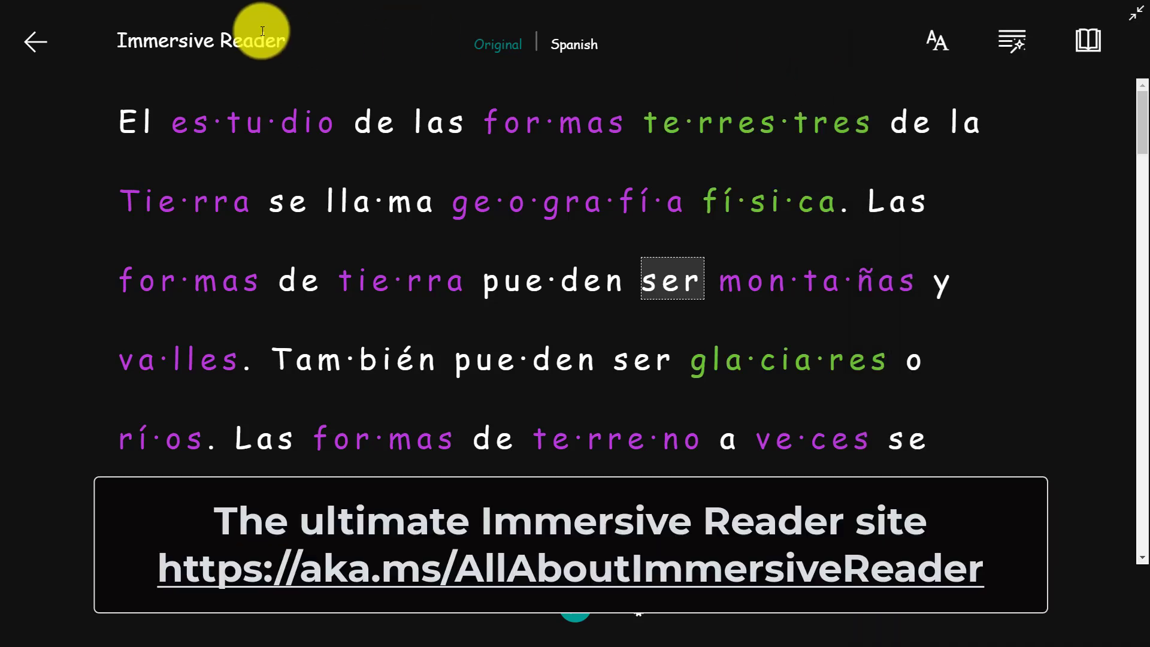
# - Exit Immersive Reader back to the Geography document's normal editing view
pyautogui.click(29, 41)
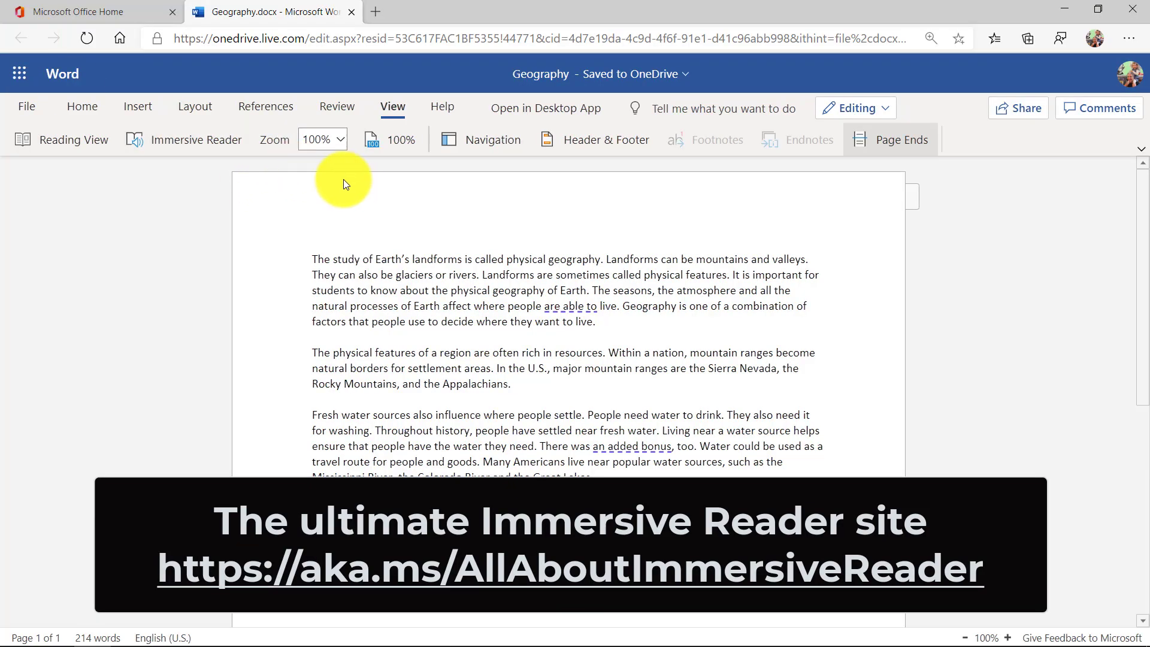